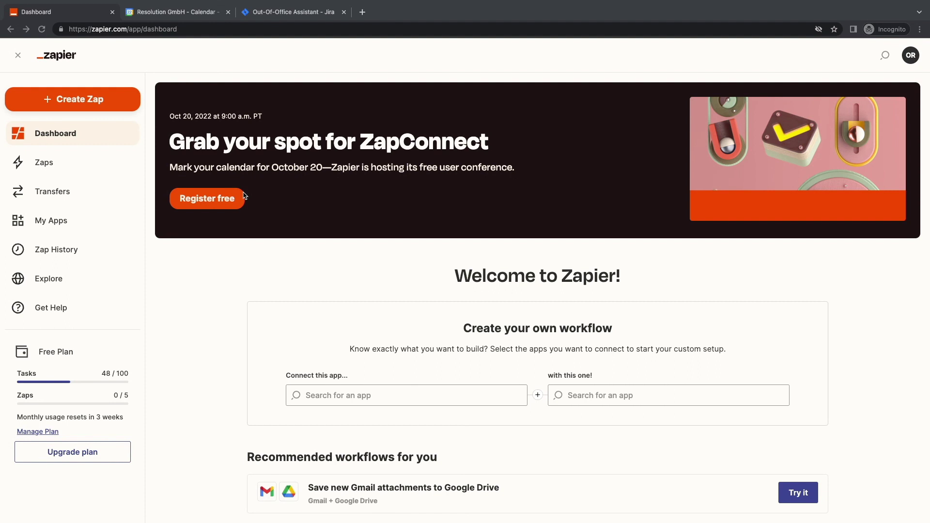
Step: Look over the out-of-office calendar, then settle on Jira's Out-Of-Office Rules page, which has no rules yet
left_click(194, 14)
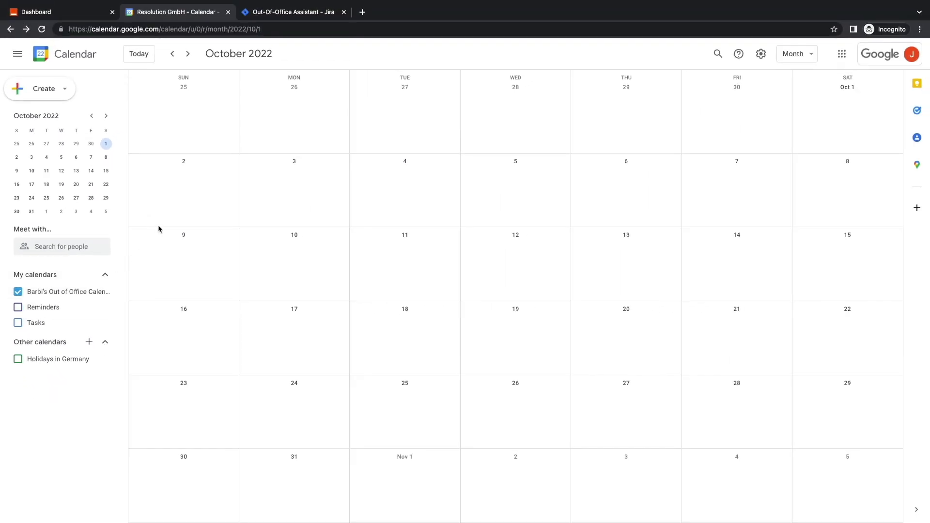
left_click(284, 14)
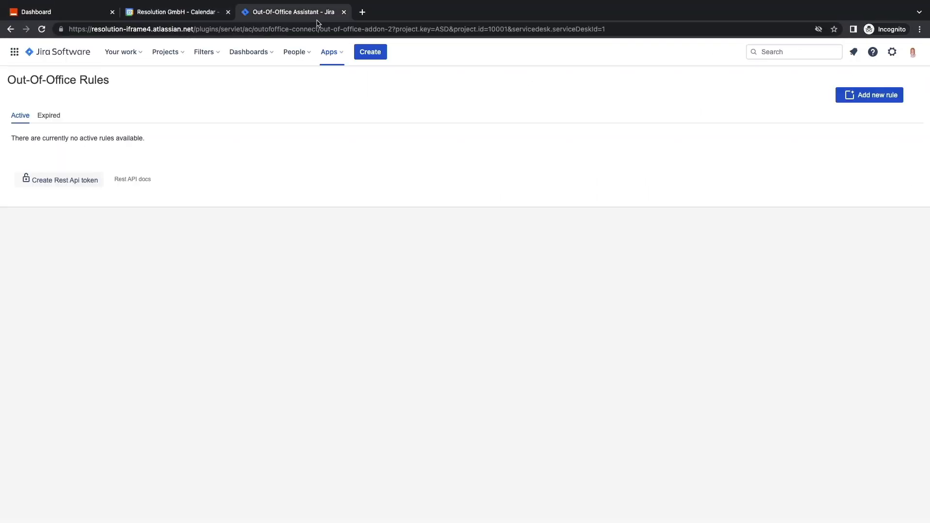
left_click(913, 52)
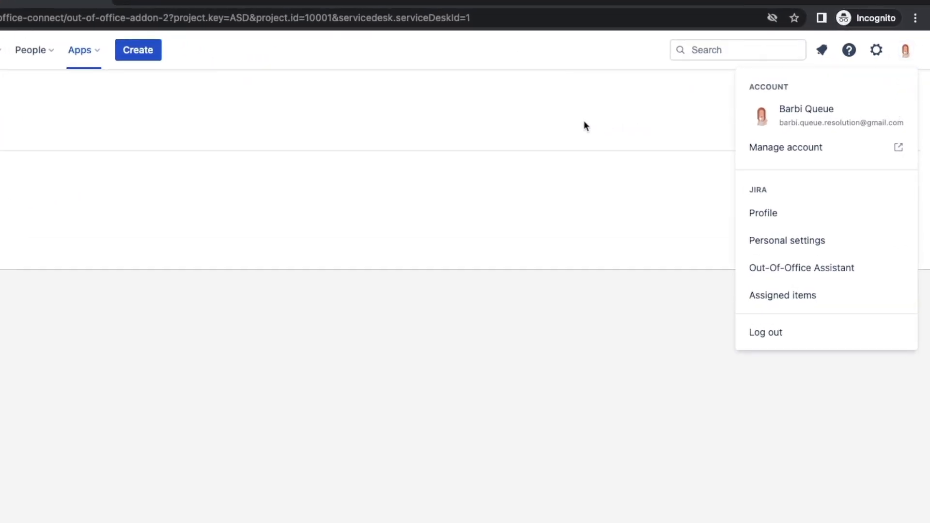
left_click(584, 120)
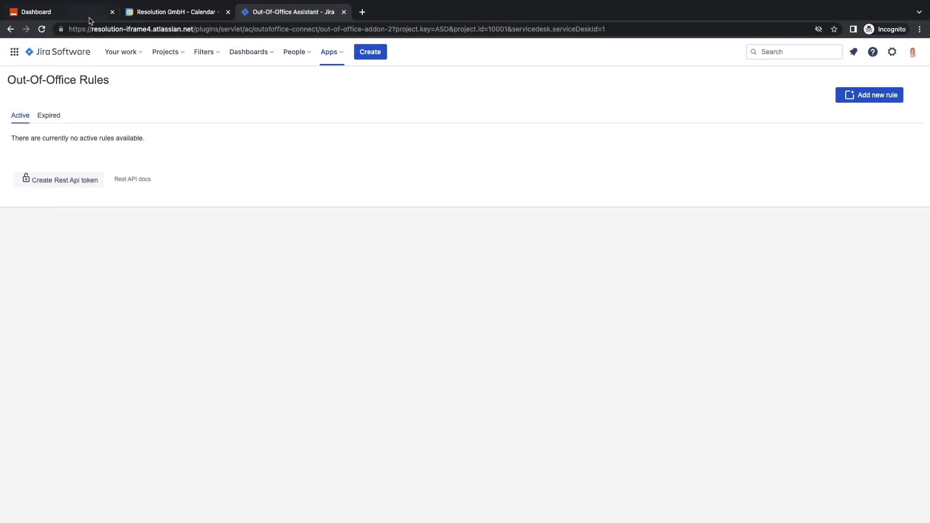
Step: Create a new Zap with a Google Calendar 'New Event' trigger
left_click(73, 17)
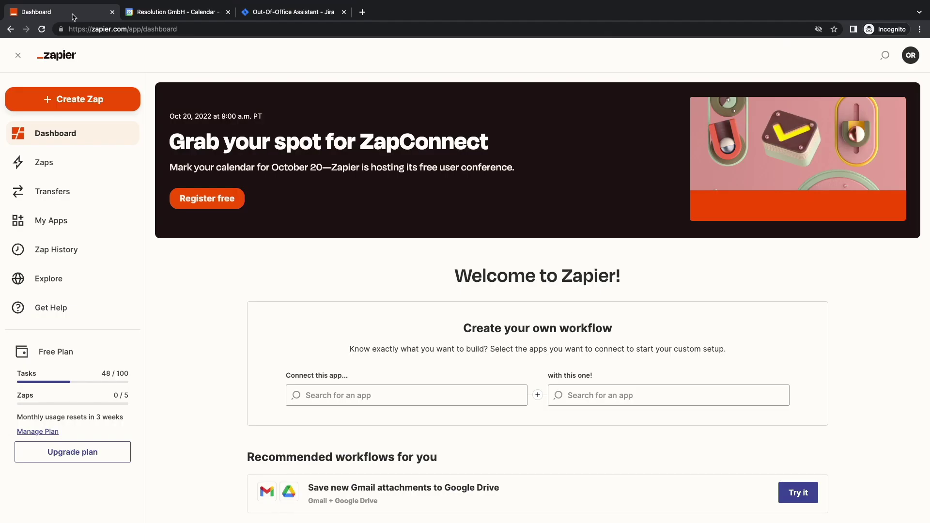
left_click(61, 165)
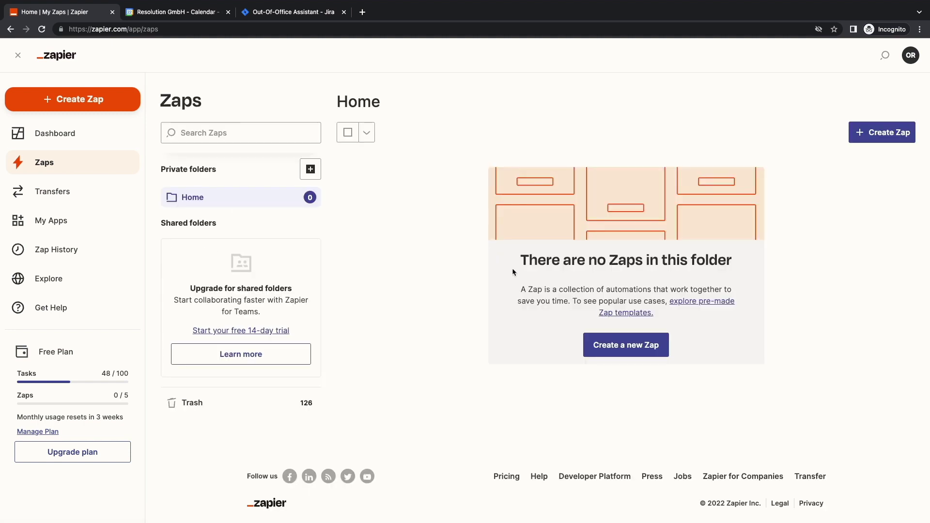
left_click(611, 347)
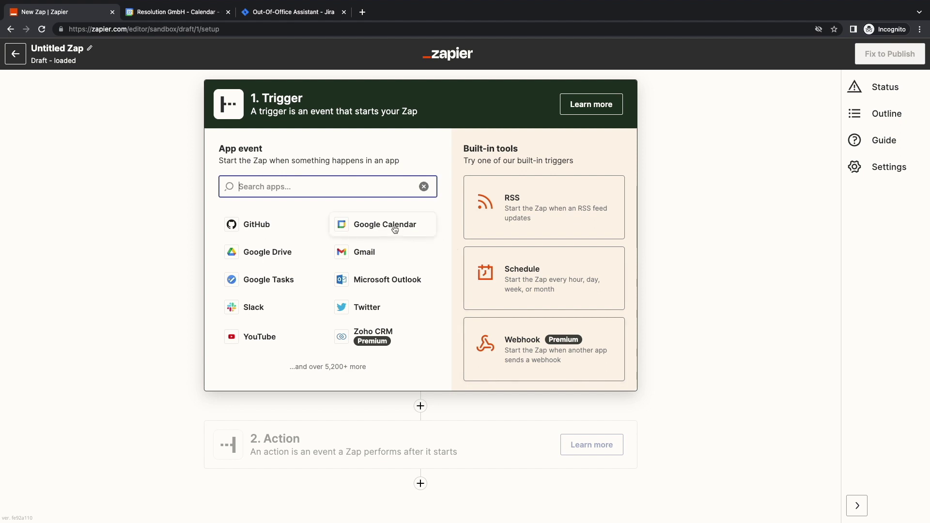
left_click(370, 225)
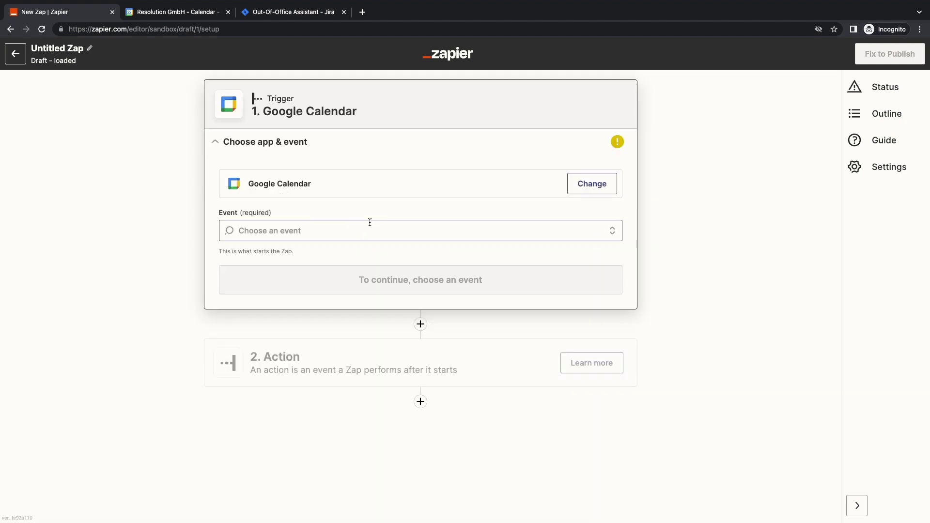
left_click(311, 227)
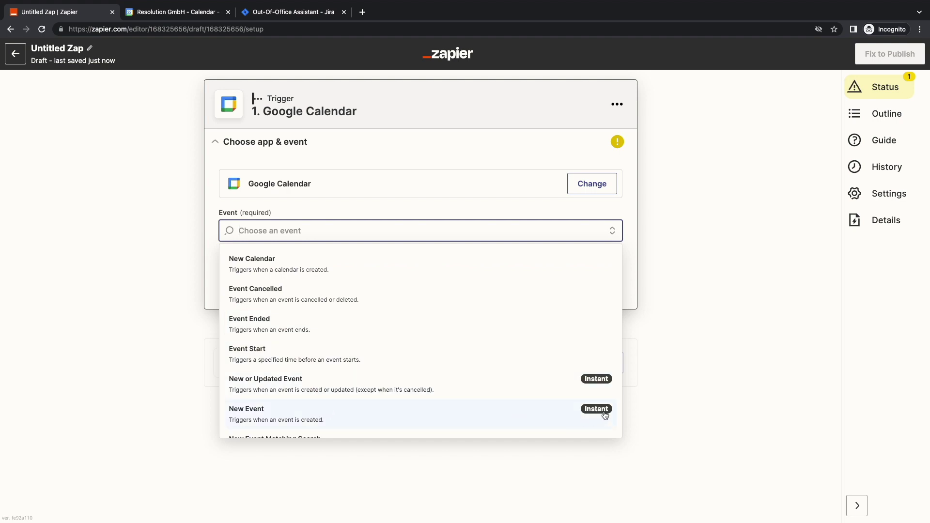
left_click(486, 415)
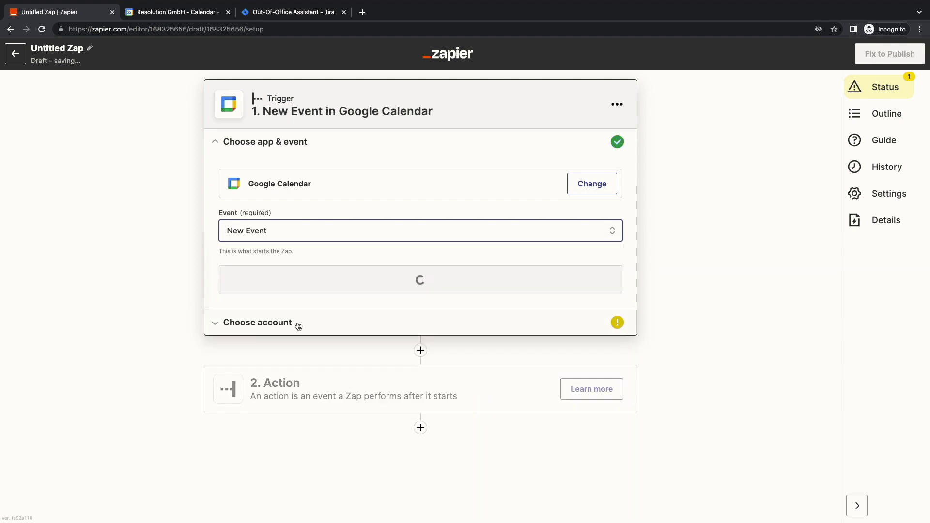
Step: Connect a Google account to the trigger and allow Zapier access to its calendars
left_click(270, 283)
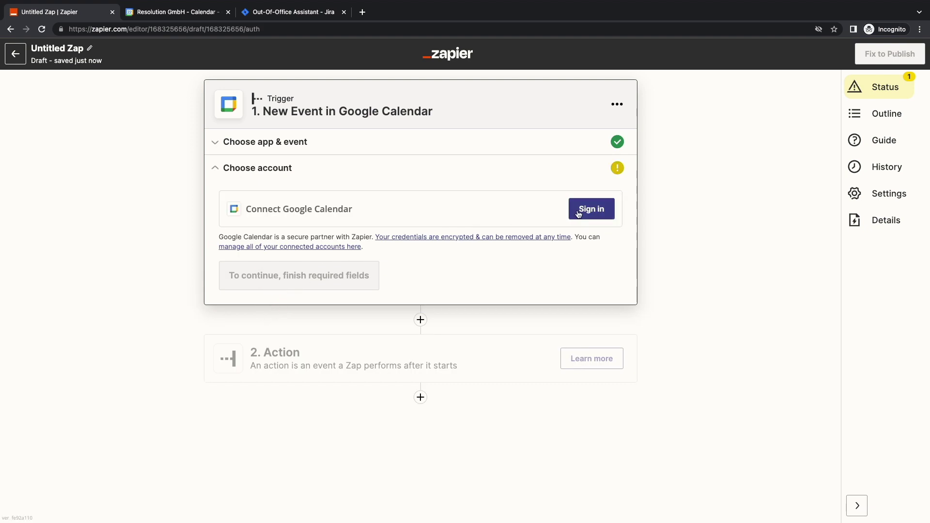
left_click(579, 212)
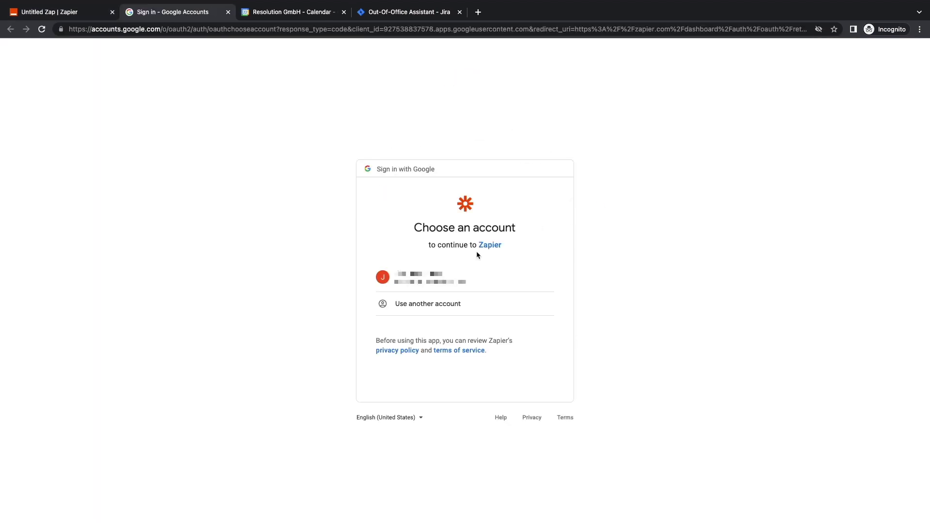
left_click(415, 278)
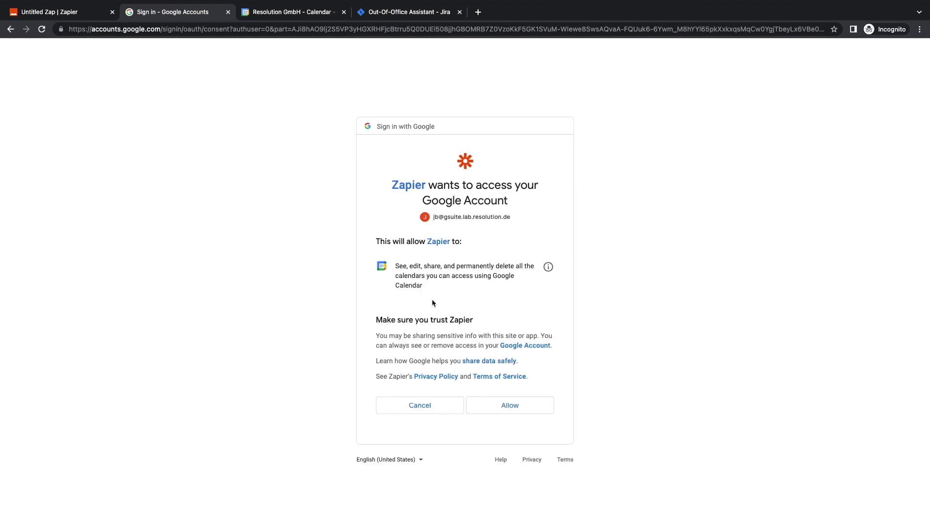
left_click(509, 410)
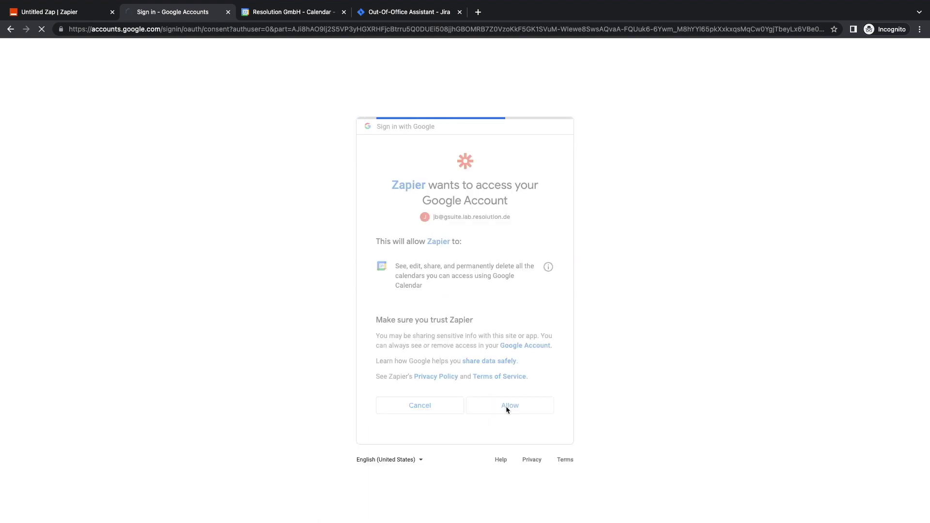
Step: Point the trigger at the Out of Office Calendar and run a test, which finds no recent event
left_click(247, 272)
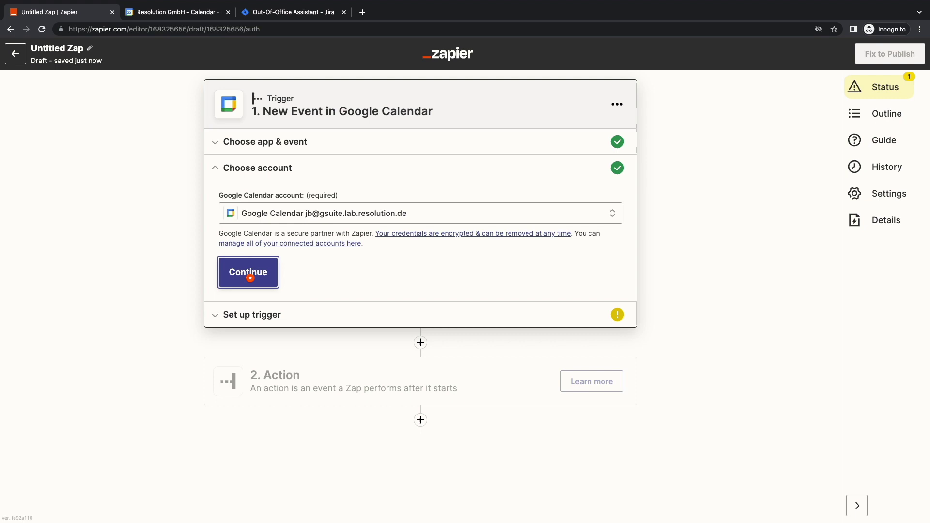
left_click(250, 244)
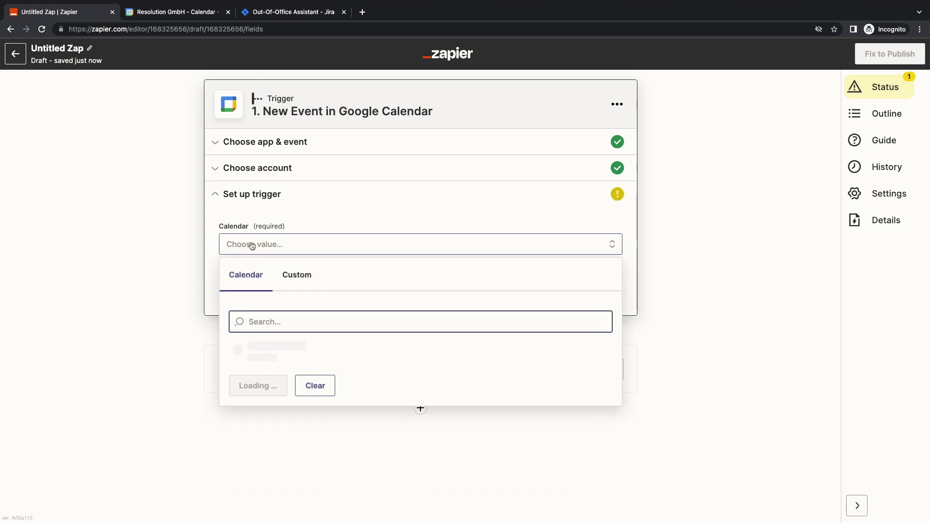
left_click(380, 416)
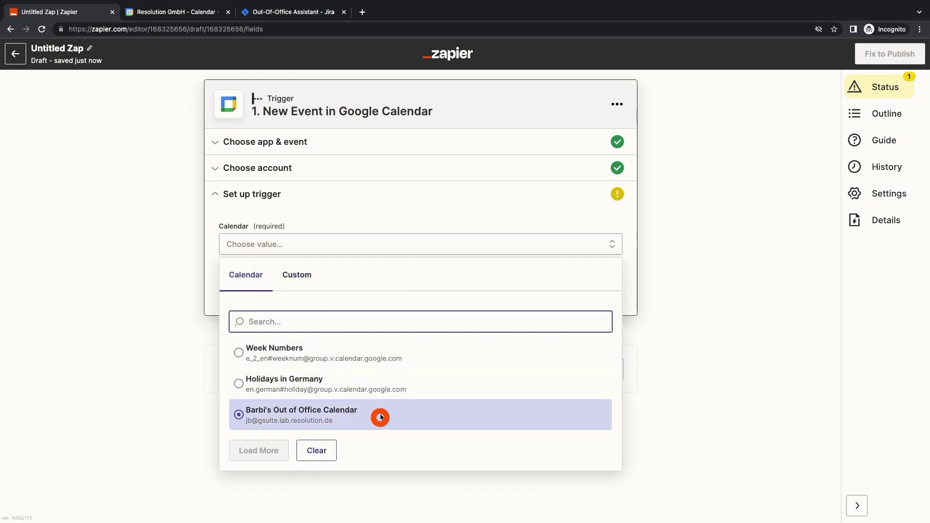
left_click(341, 288)
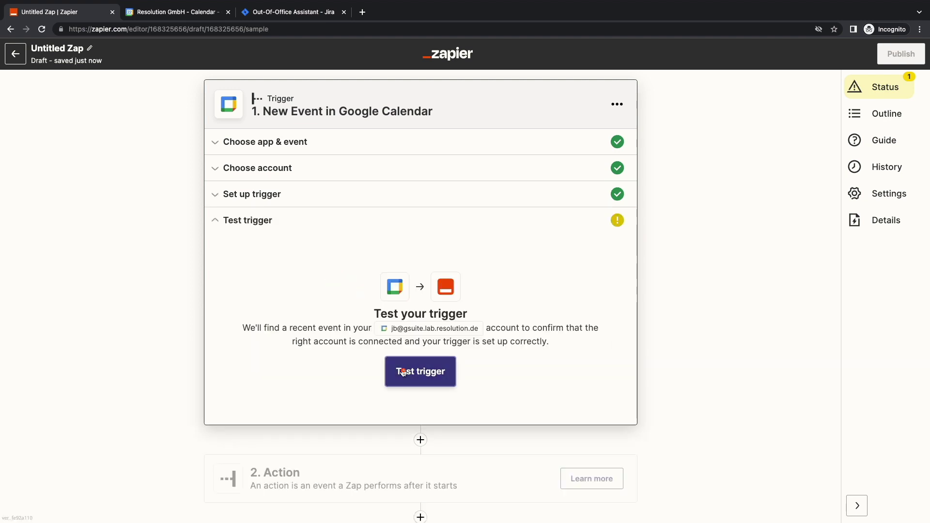
left_click(417, 371)
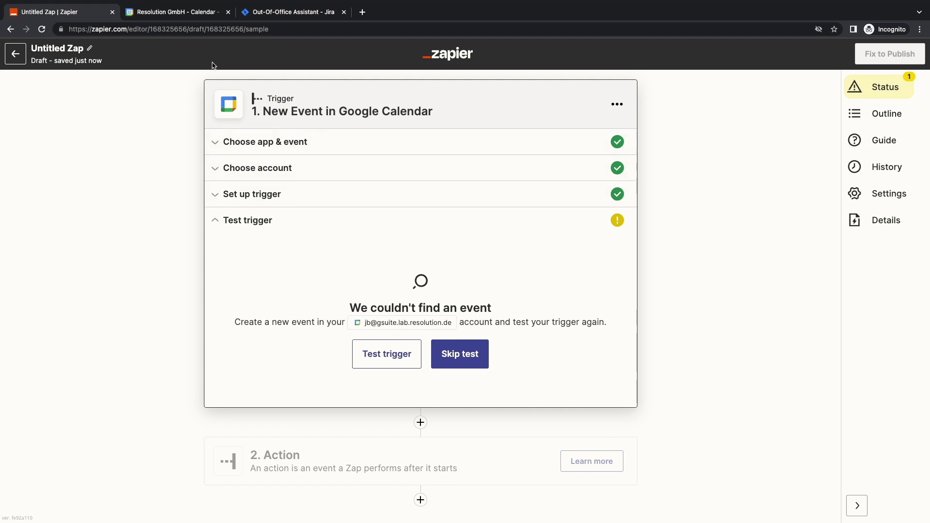
Step: Add an event titled 'Test event' on Tuesday, October 11 in Google Calendar
left_click(170, 13)
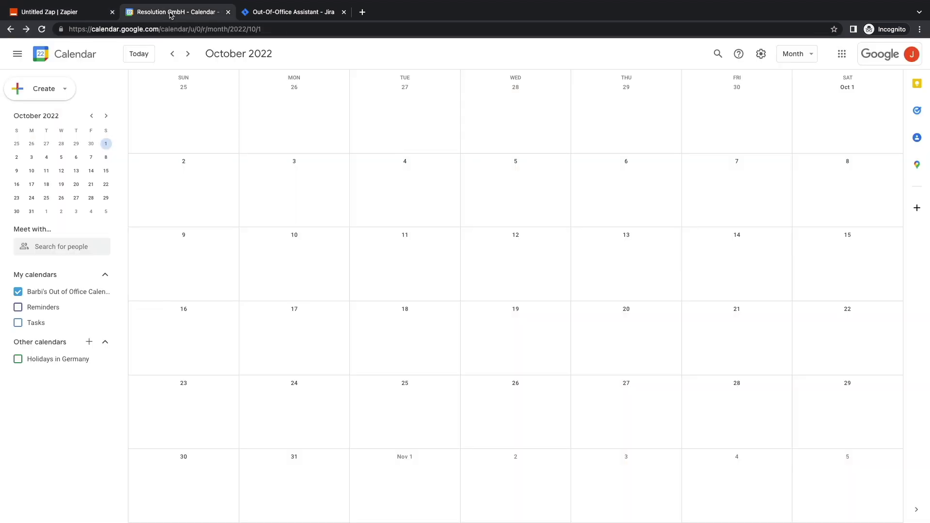
left_click(386, 263)
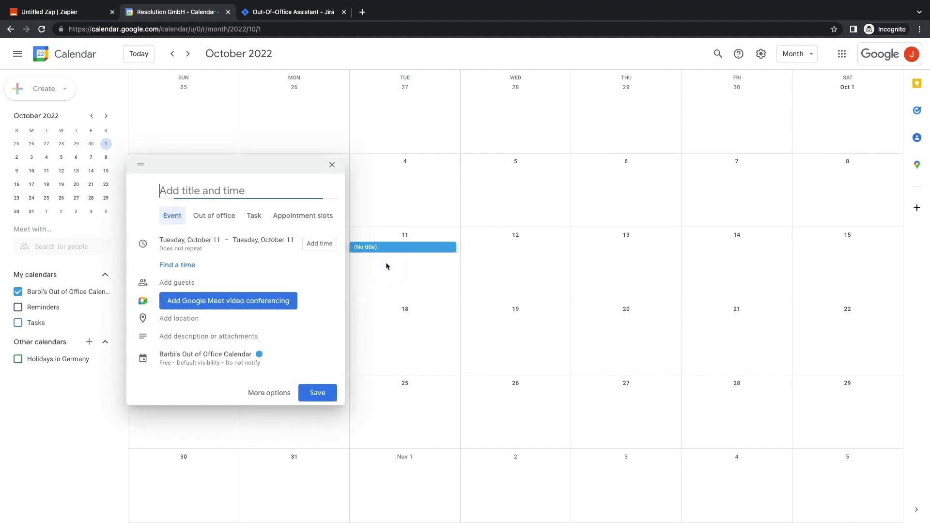
type("Test event")
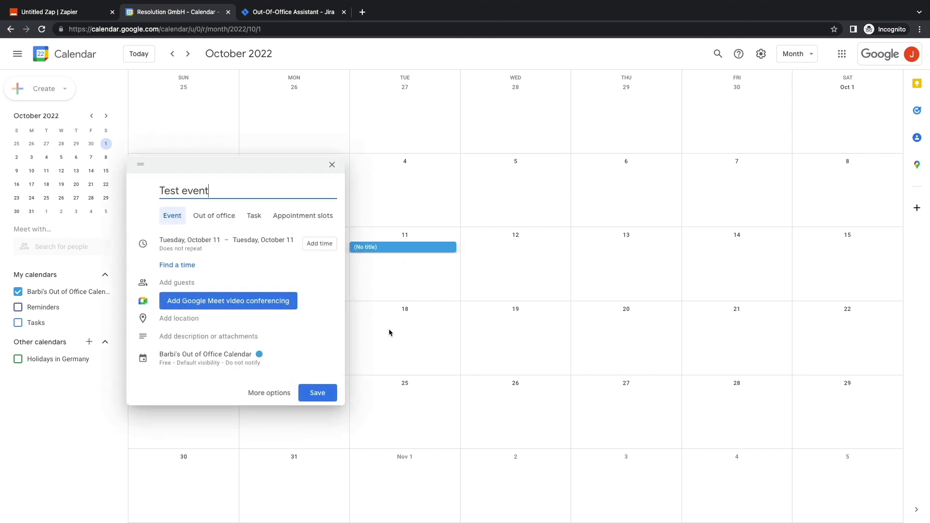
left_click(326, 393)
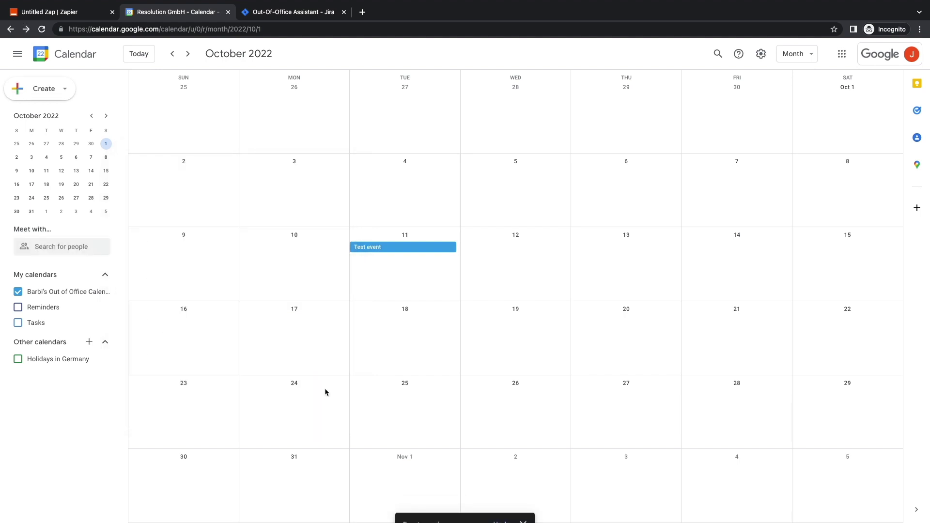
Step: Retest the trigger so it finds the 'Test event' dated Oct 11, 2022, and move past it
left_click(76, 15)
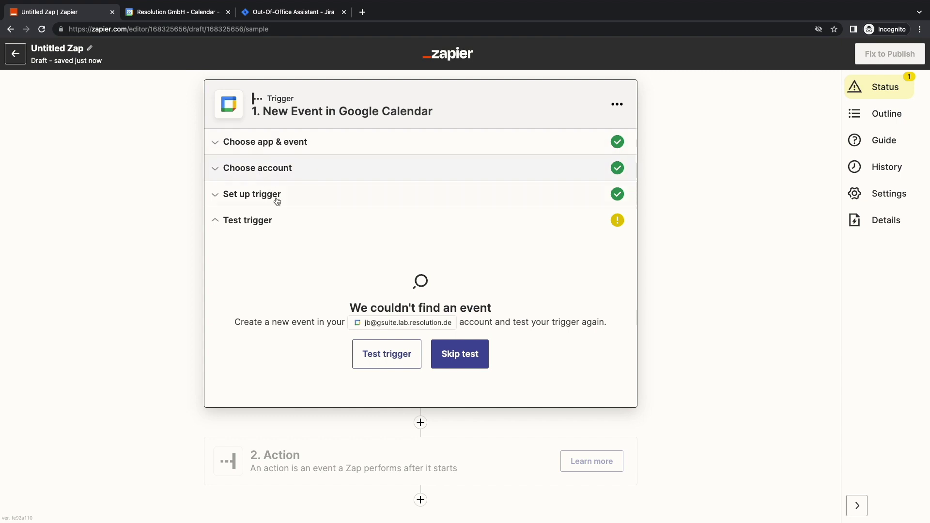
left_click(386, 355)
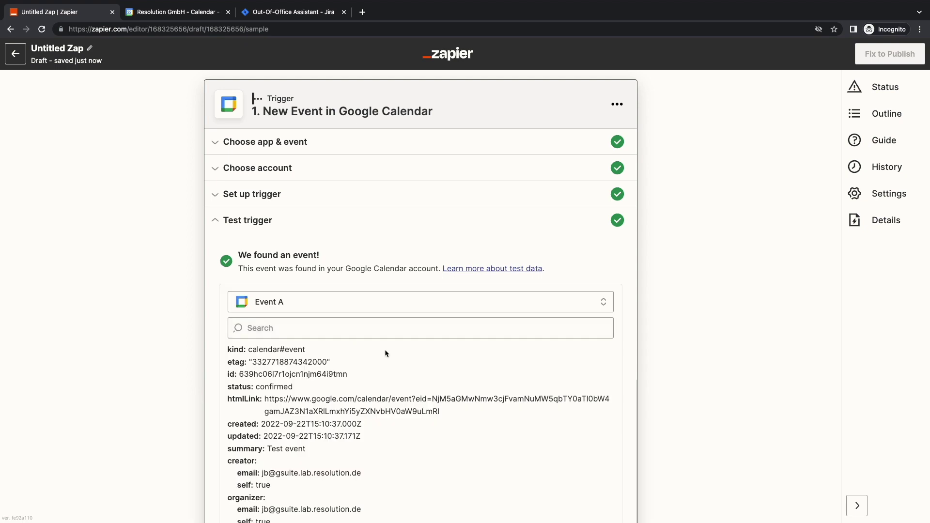
scroll(385, 350, "down", 5)
scroll(639, 348, "down", 3)
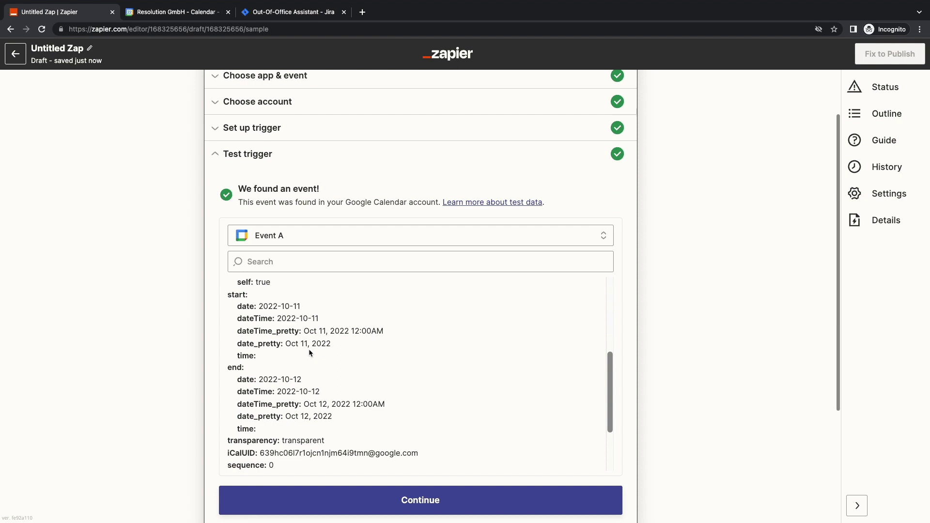
left_click_drag(286, 344, 332, 345)
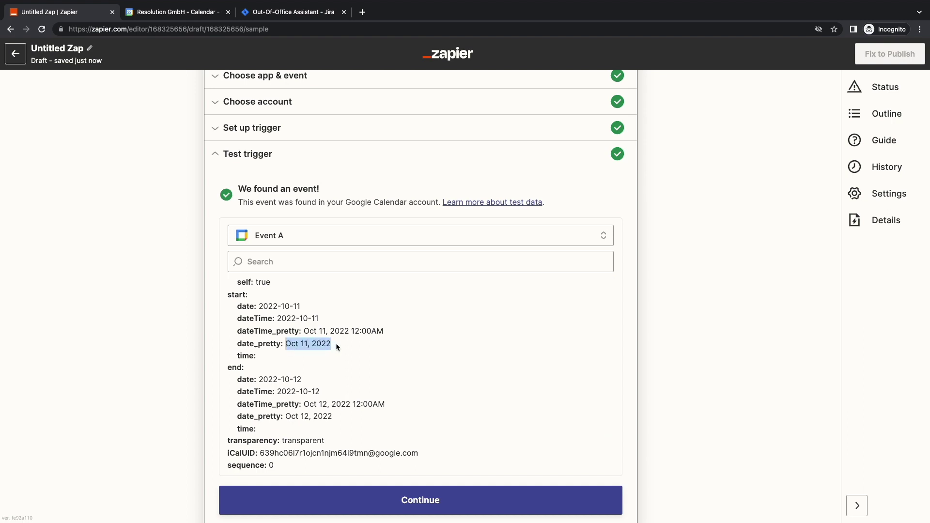
left_click(382, 504)
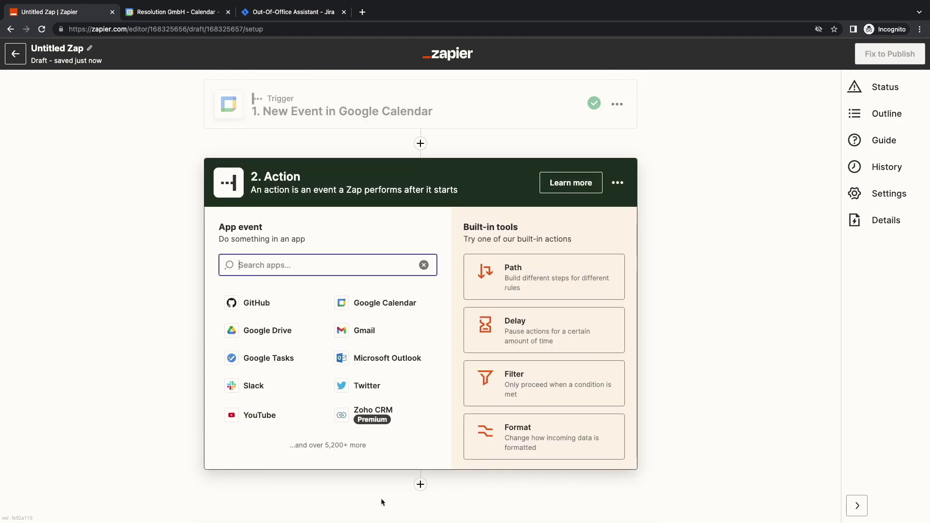
Step: Make the action Out of Office Assistant for Jira's 'Add or Update Absence' and start its account sign-in
type("out of")
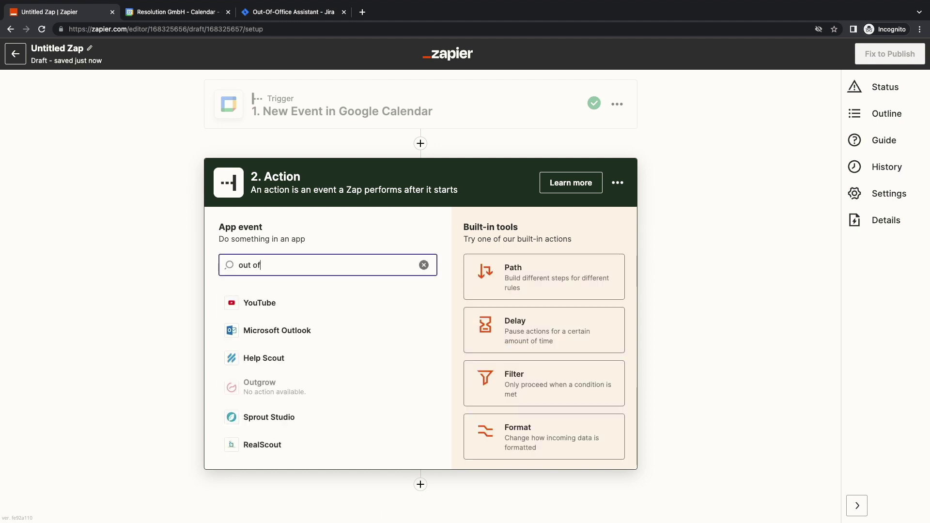
left_click(296, 306)
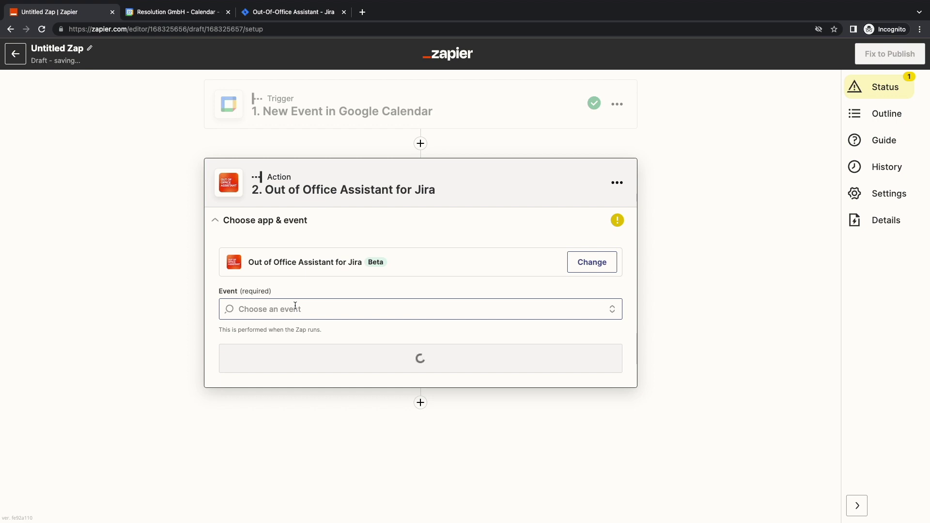
left_click(295, 307)
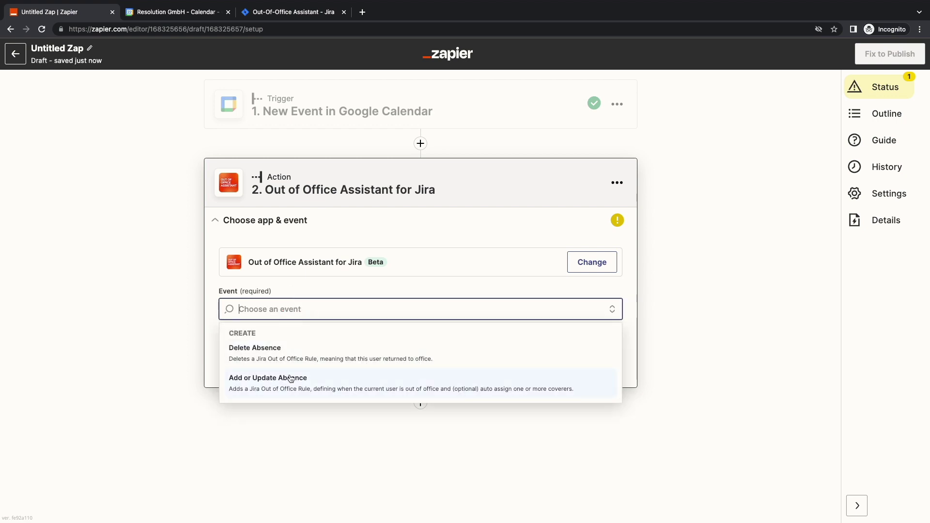
left_click(290, 382)
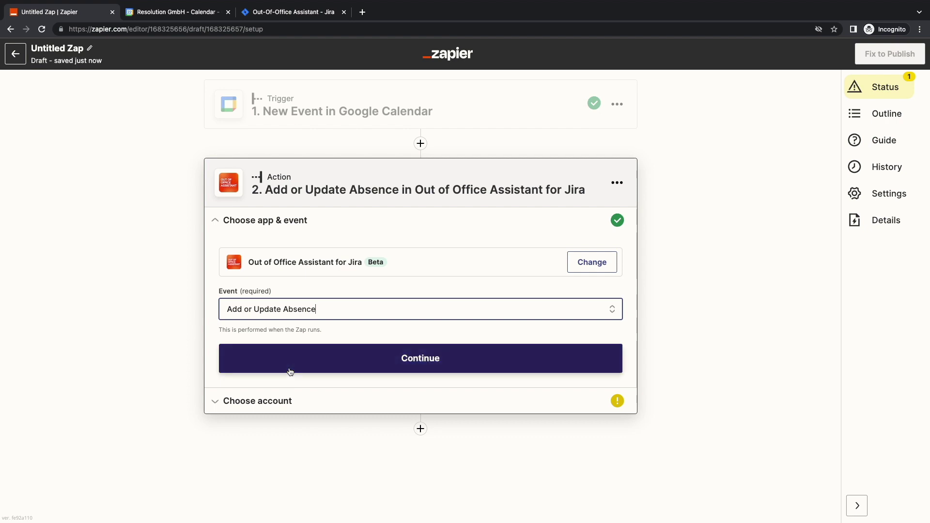
left_click(290, 371)
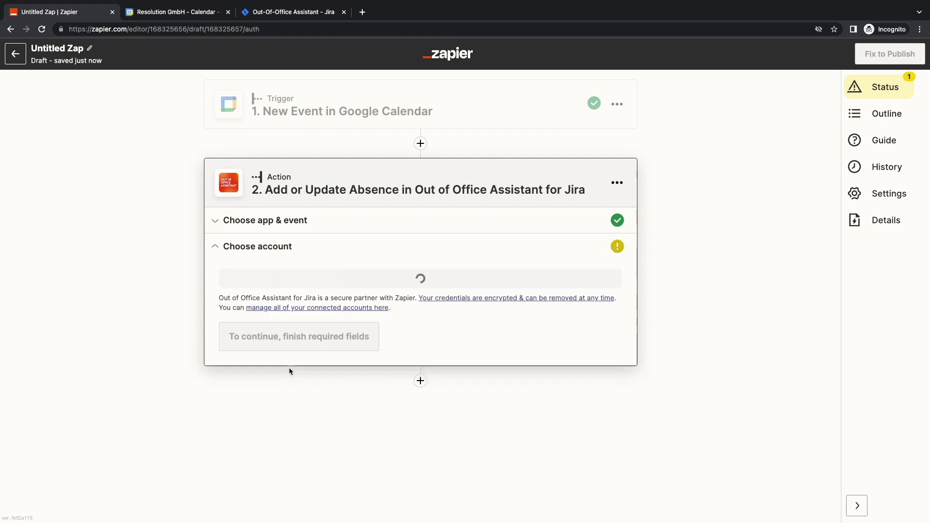
left_click(587, 290)
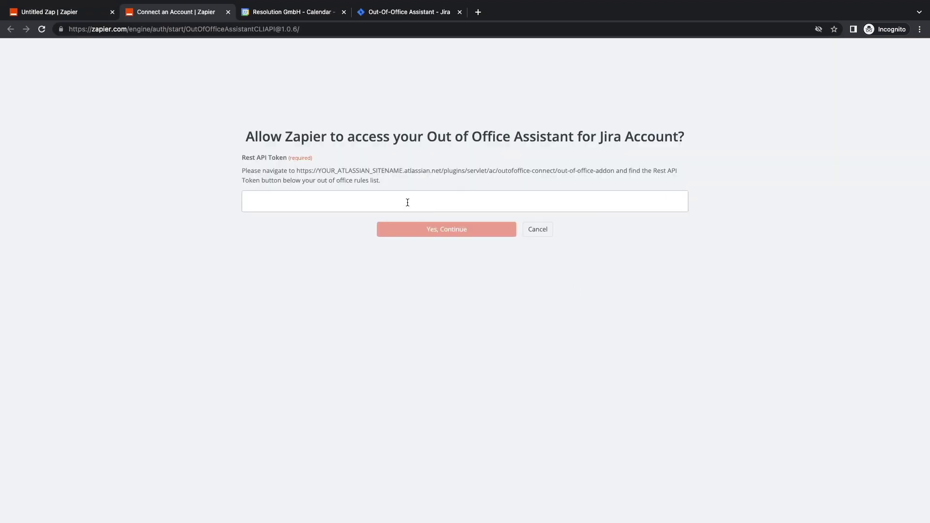
Step: Generate a REST API token on Jira's Out-Of-Office Rules page and copy it
left_click_drag(296, 171, 614, 169)
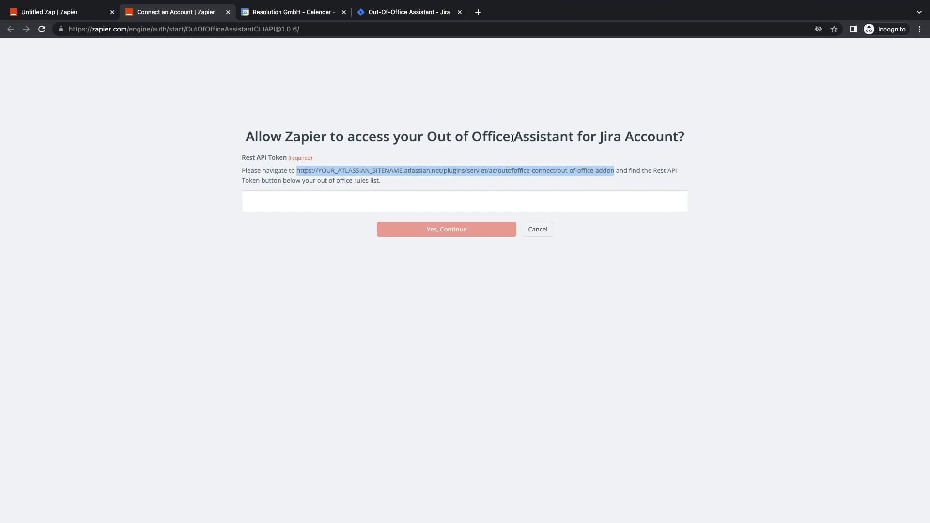
left_click(412, 15)
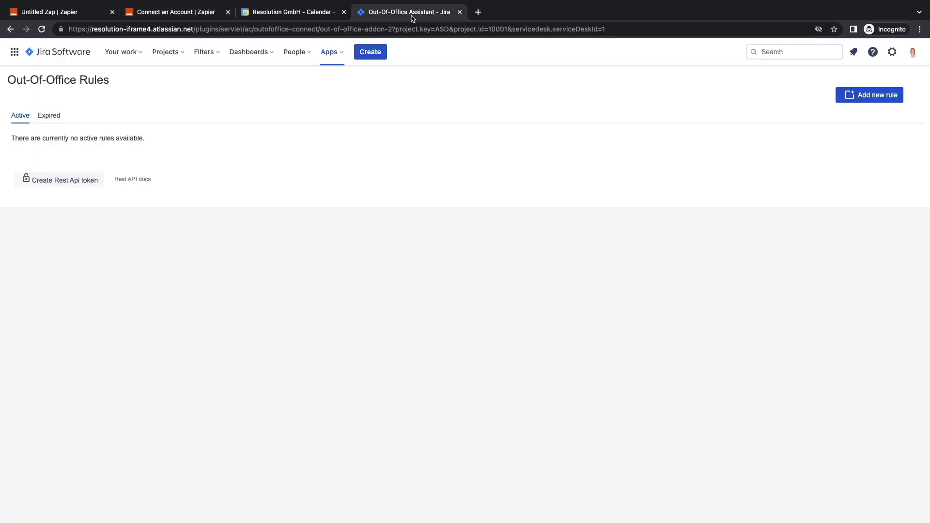
left_click(82, 181)
left_click(82, 183)
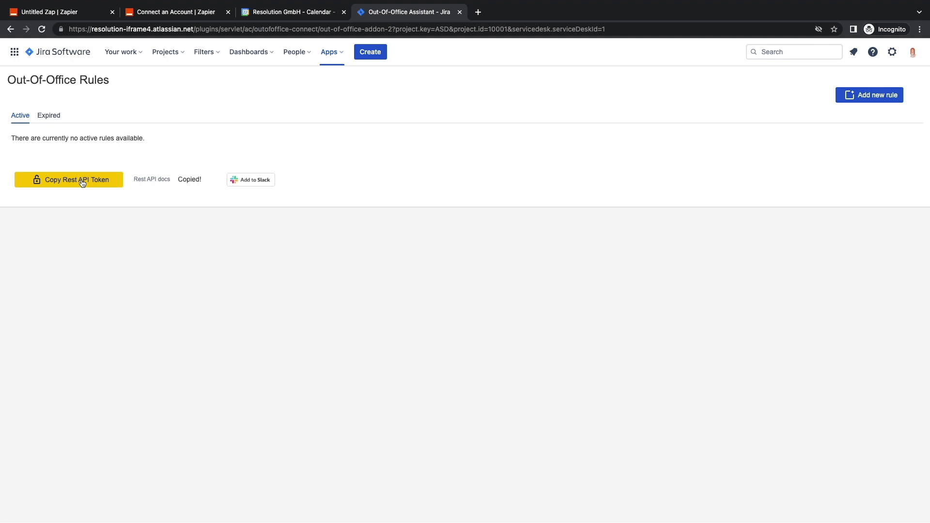
Step: Paste the copied token into the Rest API Token field and confirm the account connection
left_click(169, 12)
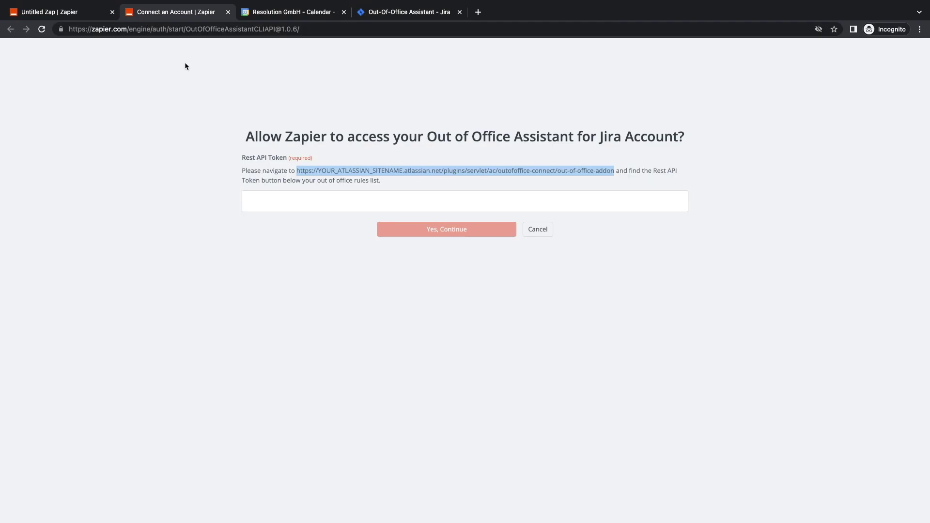
left_click(280, 203)
key("ctrl+v")
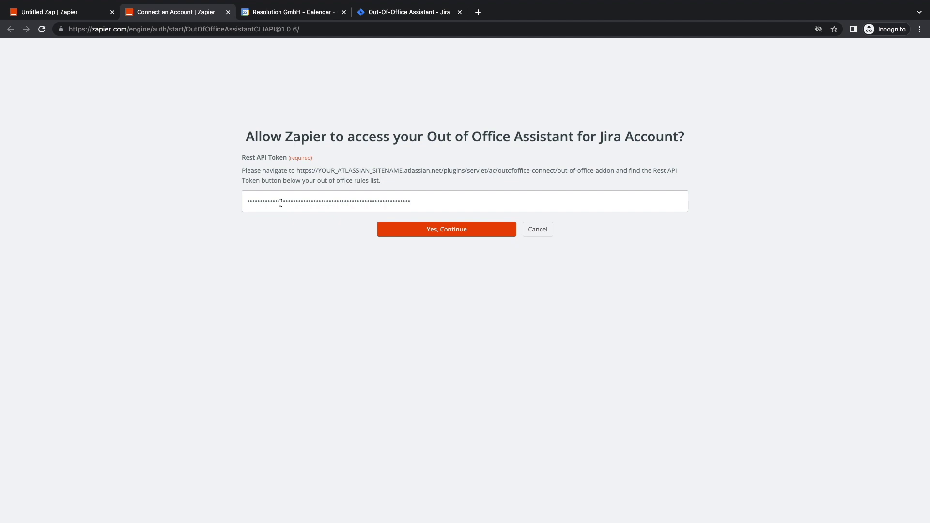
left_click(403, 230)
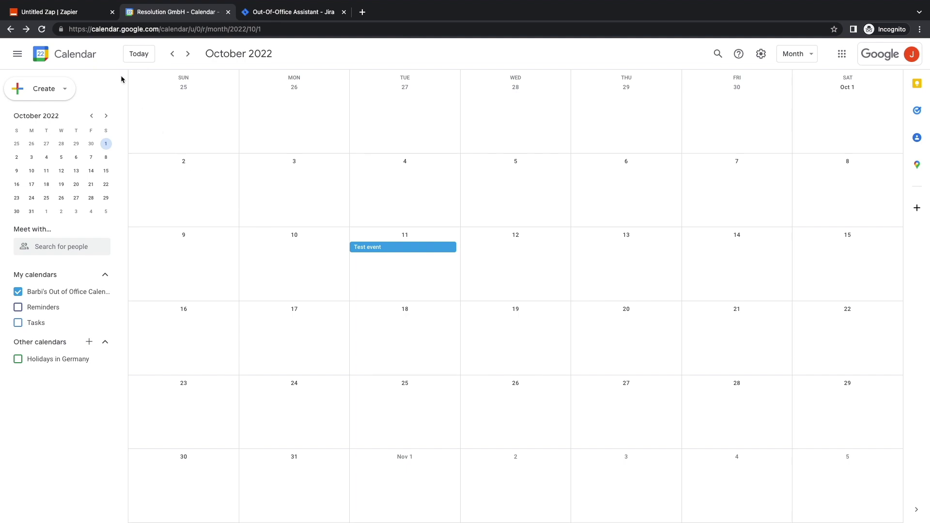
Step: Keep the connected account and map '1. Event Begins' into the absence Start Date
left_click(71, 13)
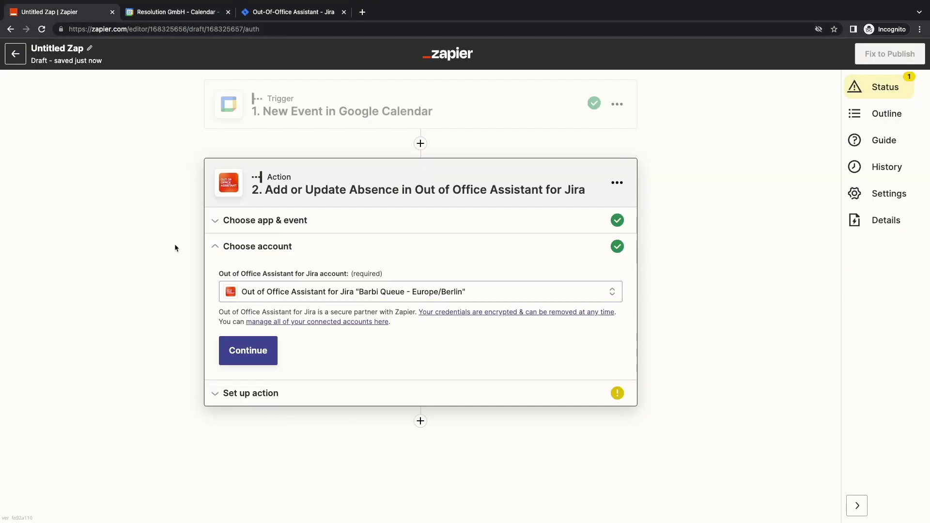
left_click(255, 358)
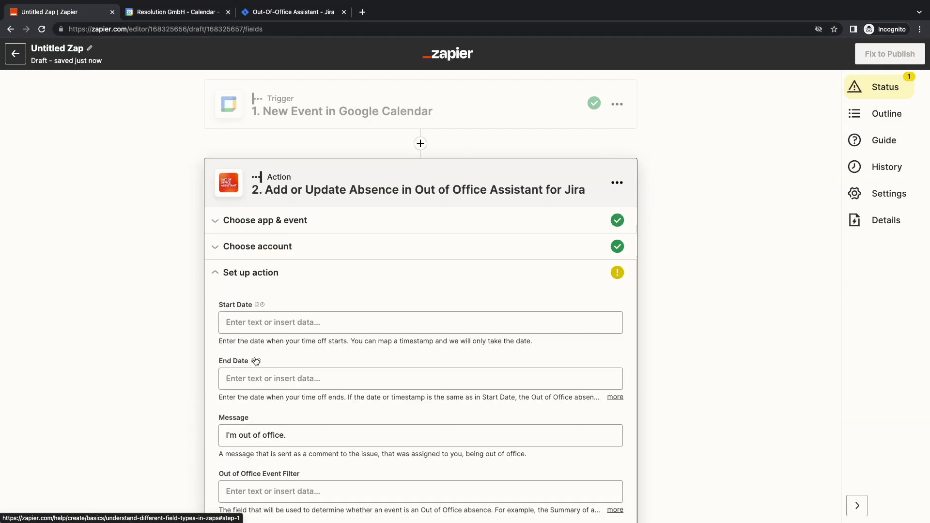
left_click(249, 323)
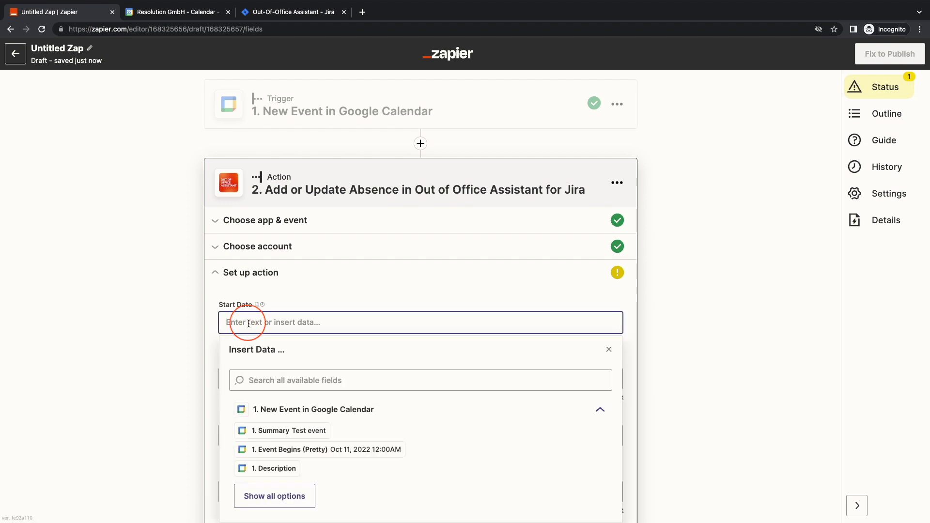
left_click(268, 496)
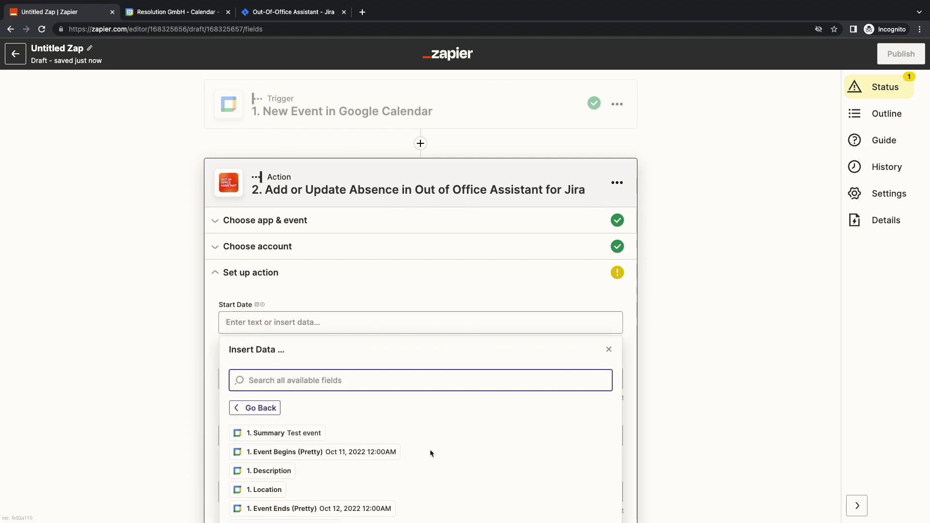
scroll(439, 447, "down", 2)
scroll(282, 454, "down", 1)
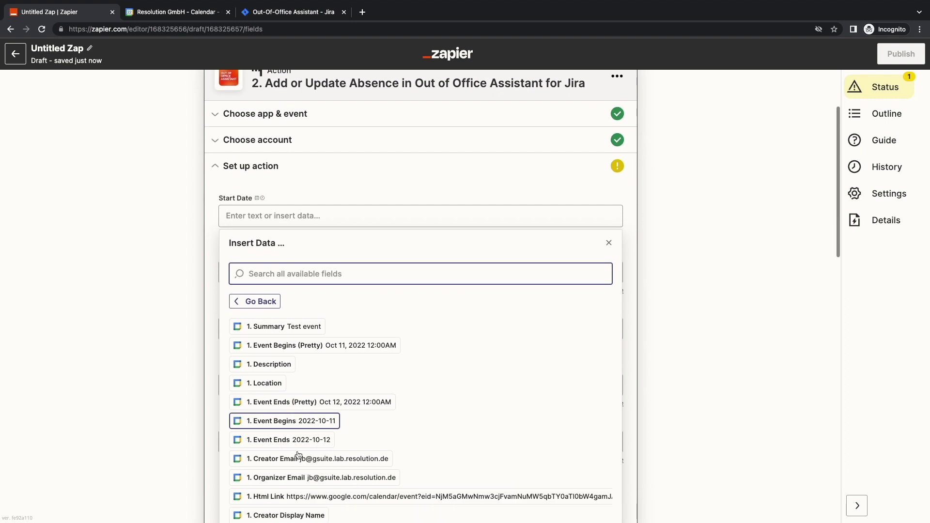
left_click(318, 411)
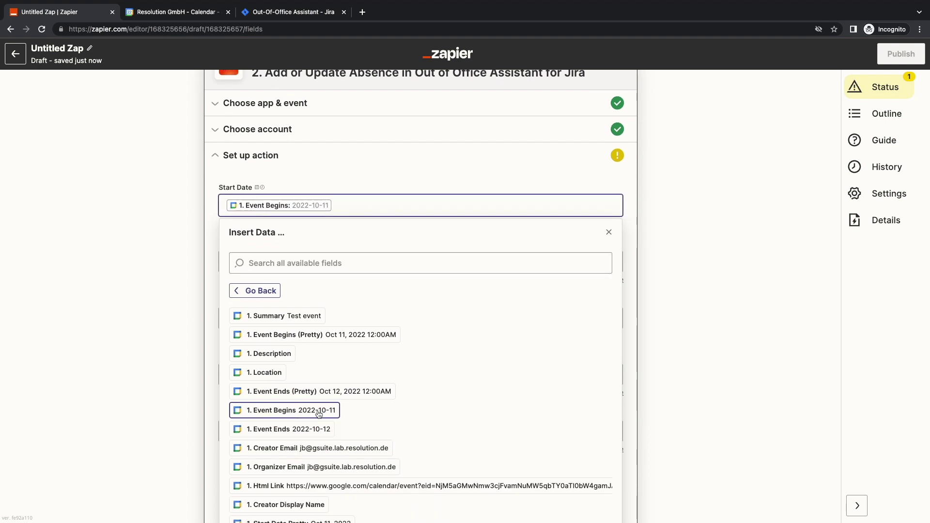
left_click(207, 242)
Step: Map '1. Event Ends' into the absence End Date
left_click(245, 261)
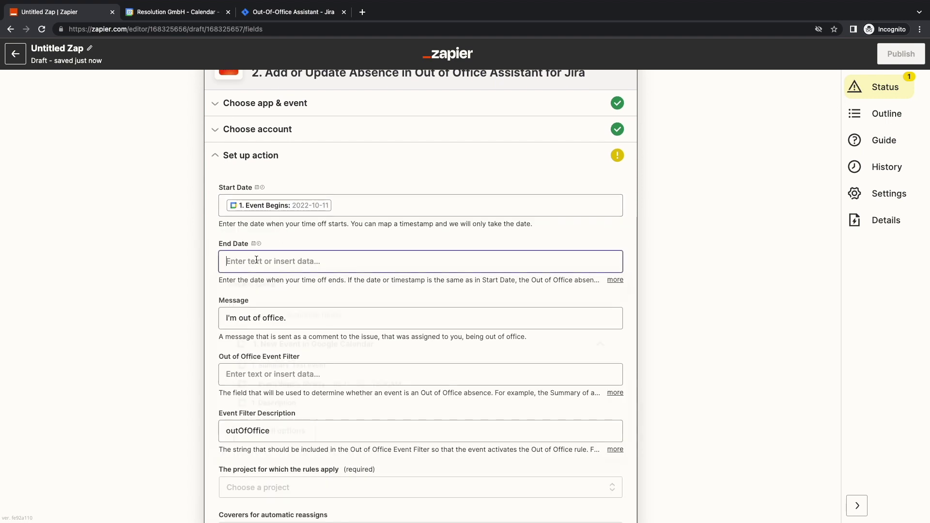
left_click(288, 435)
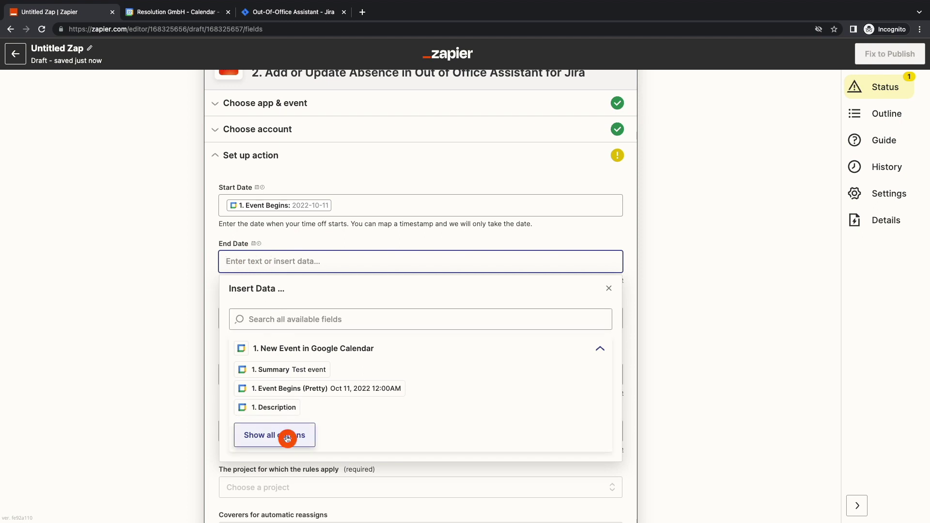
scroll(421, 365, "down", 2)
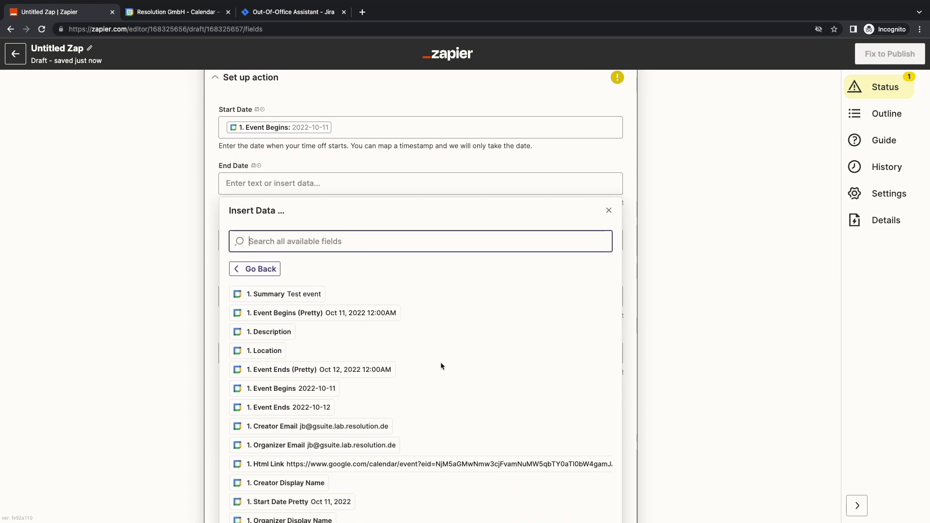
scroll(450, 366, "down", 3)
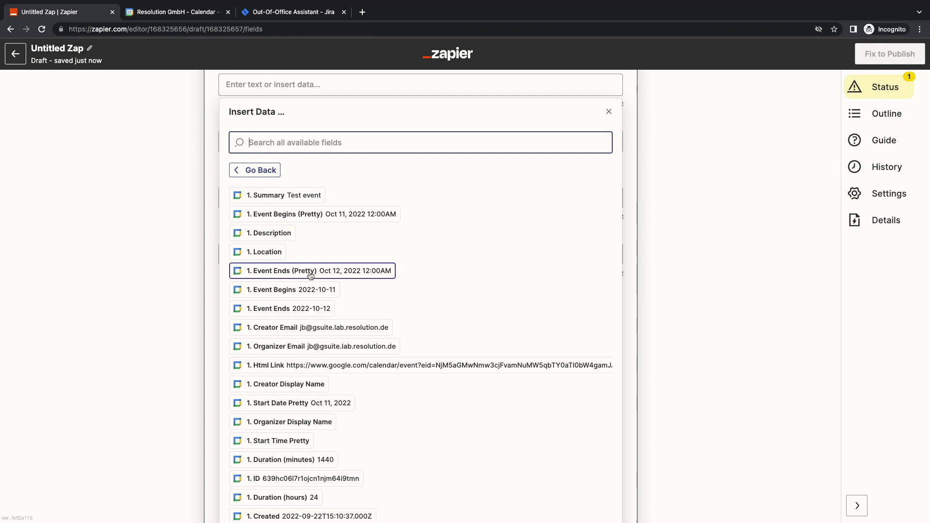
left_click(310, 309)
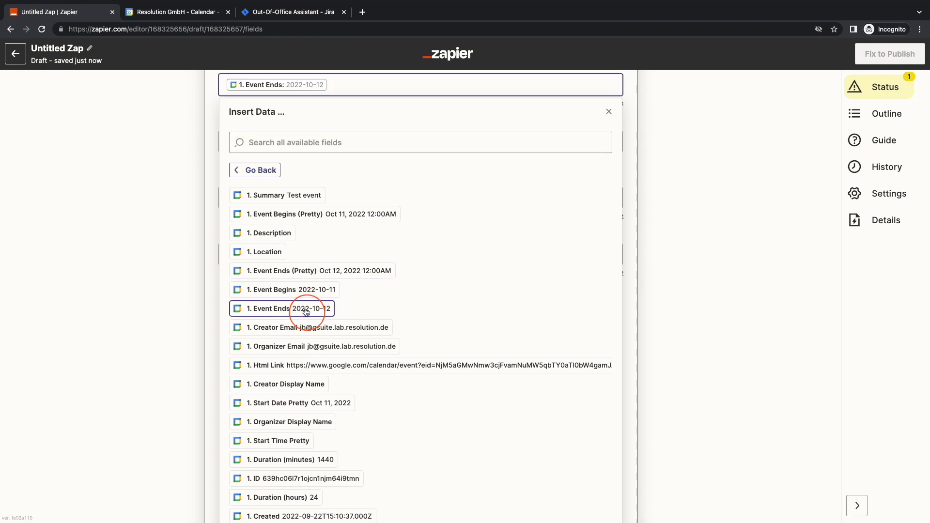
left_click(202, 214)
scroll(206, 221, "up", 3)
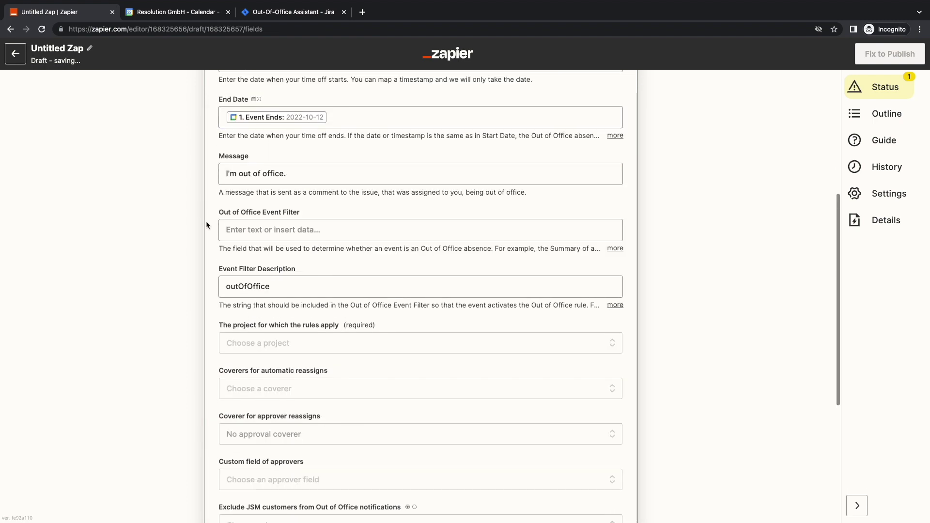
left_click(291, 266)
Step: Replace the default Message text with the calendar event's Summary
key("ctrl+a")
key("BackSpace")
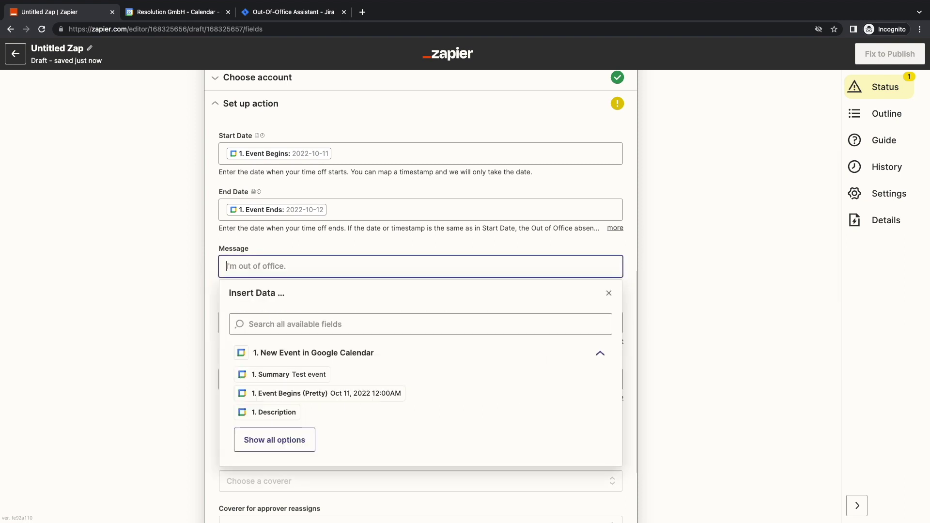
left_click(274, 375)
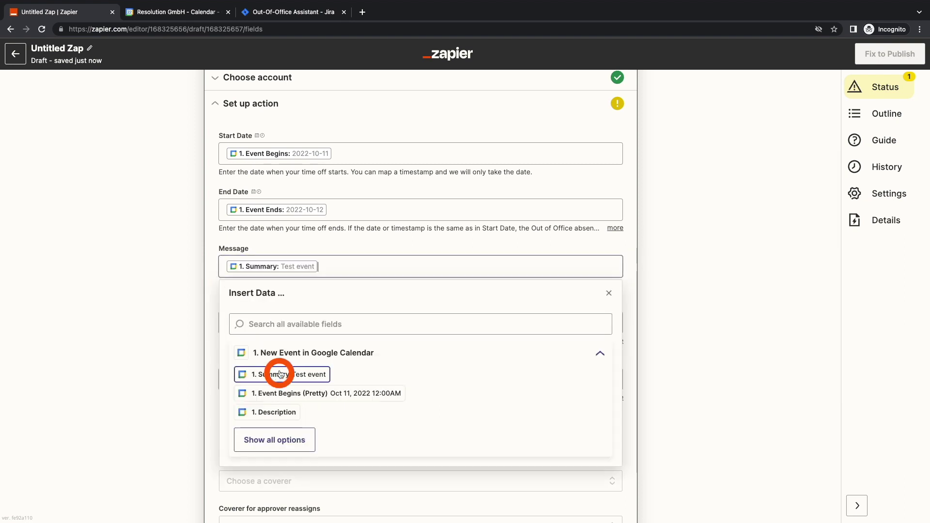
left_click(208, 310)
Step: Map '1. Event Type' into the Out of Office Event Filter, keeping outOfOffice as its description
left_click(241, 322)
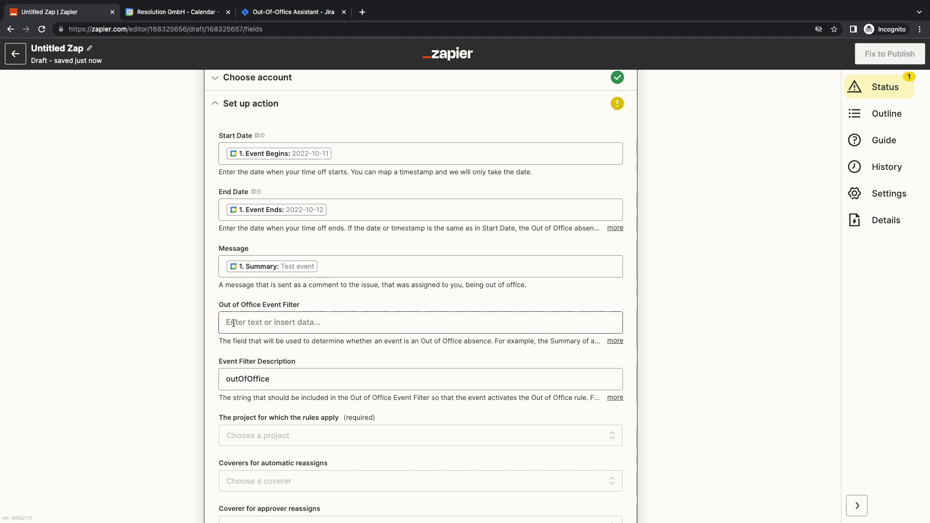
left_click(274, 380)
type("ev")
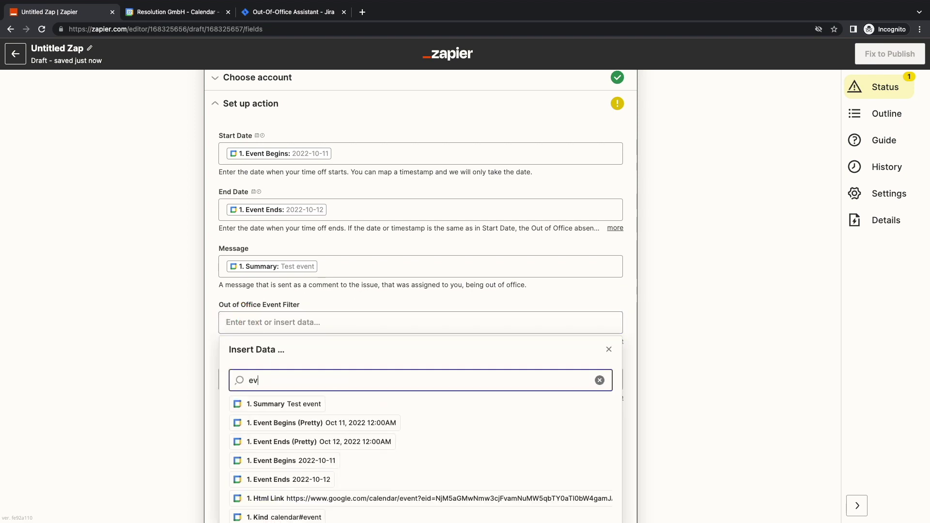
type("ent type")
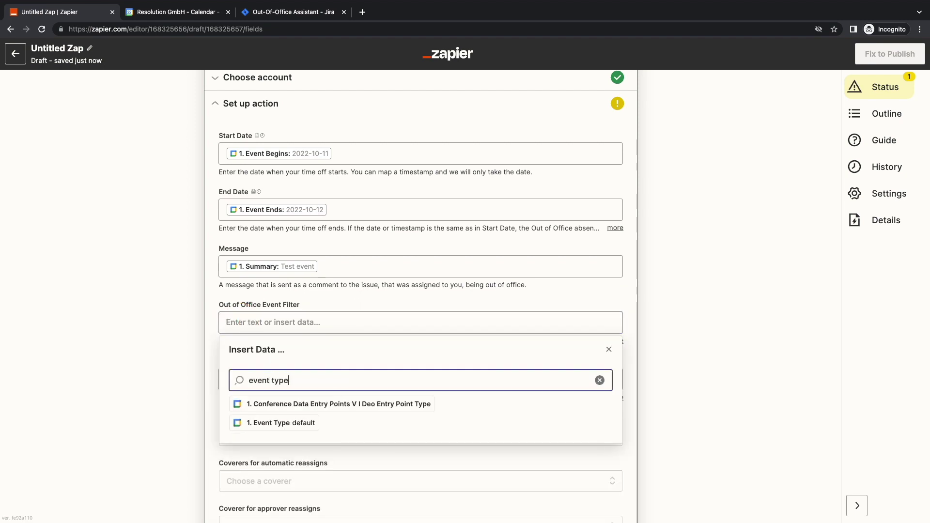
left_click(301, 424)
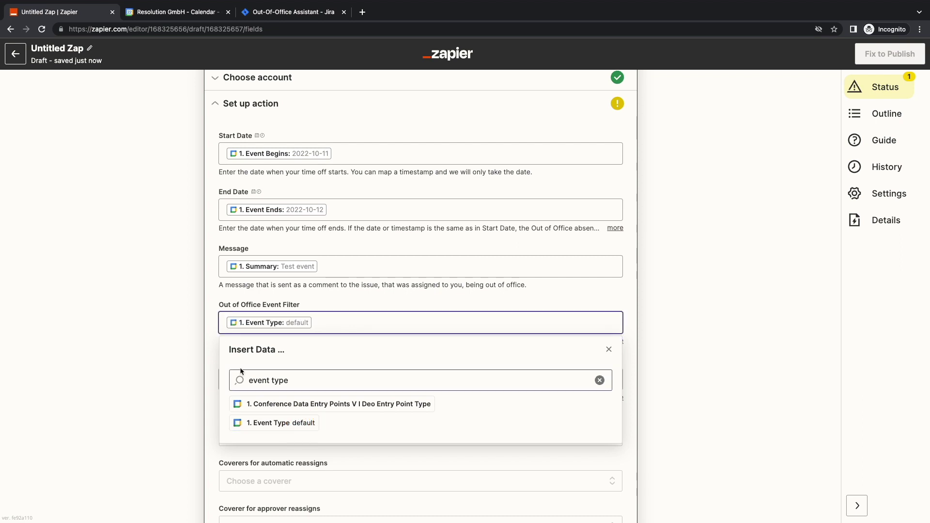
left_click(212, 358)
key("Tab")
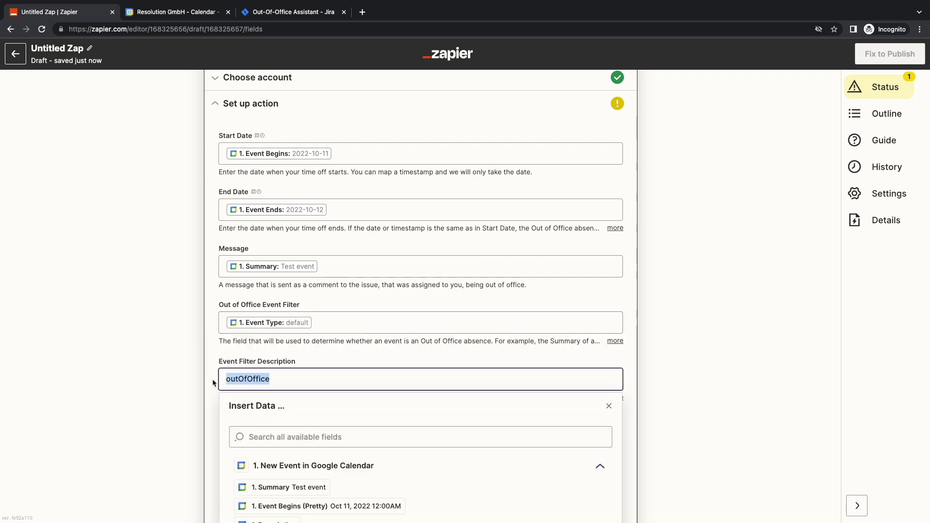
left_click(208, 379)
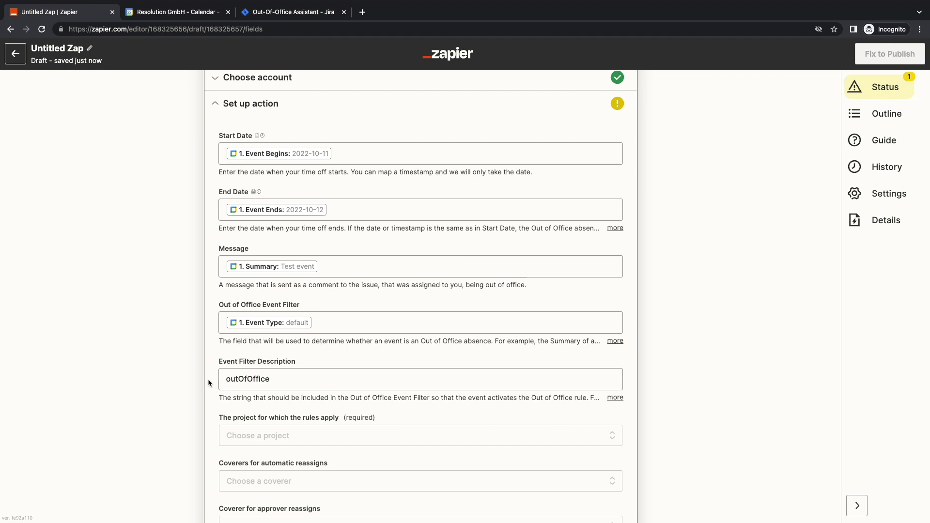
Step: Apply the rule to All Projects, with the first listed user as coverer and added to mentions
scroll(209, 384, "down", 3)
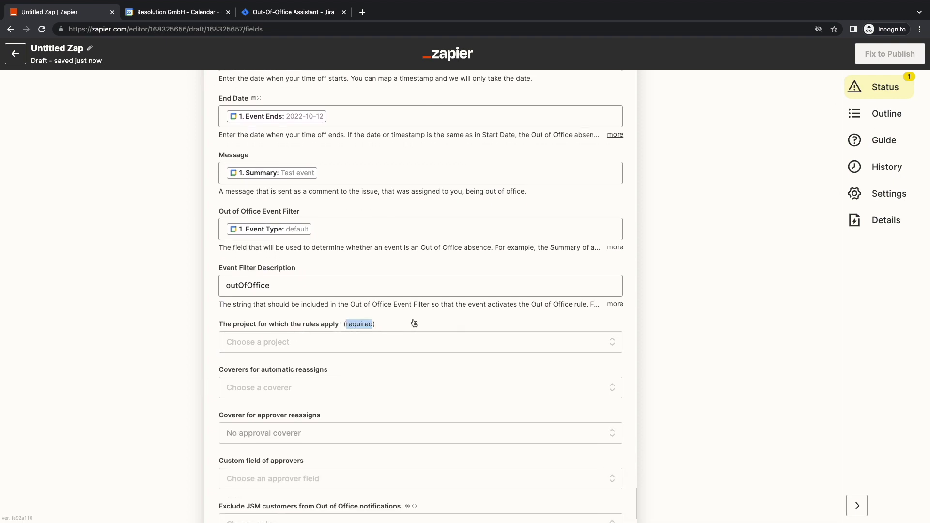
left_click(330, 345)
left_click(269, 448)
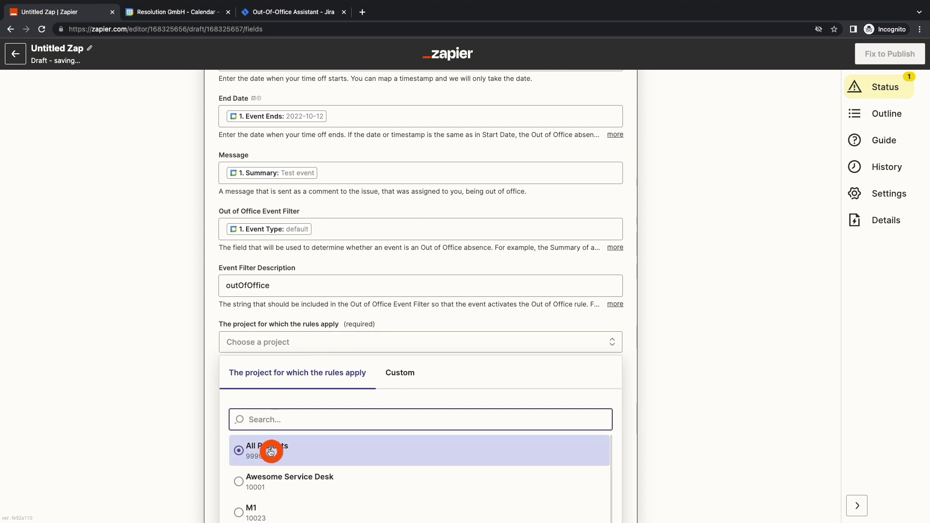
left_click(239, 391)
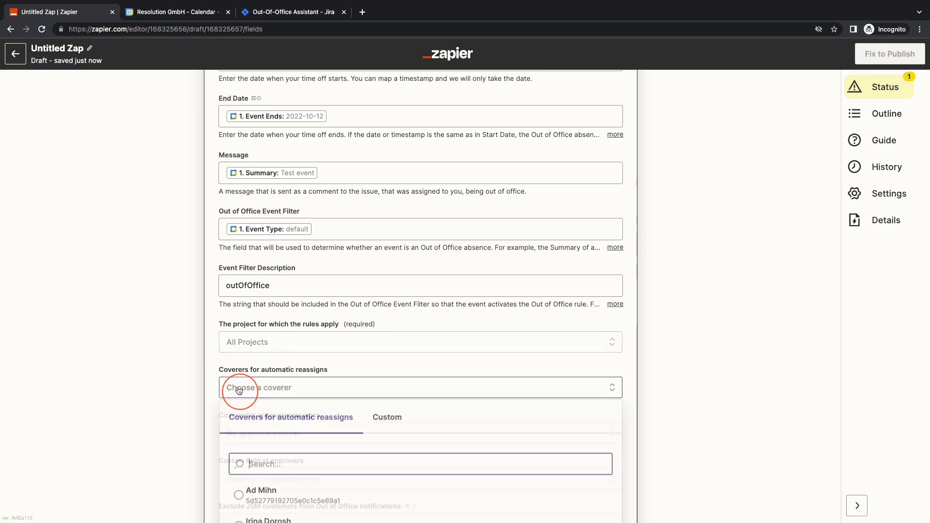
left_click(266, 492)
scroll(208, 416, "down", 5)
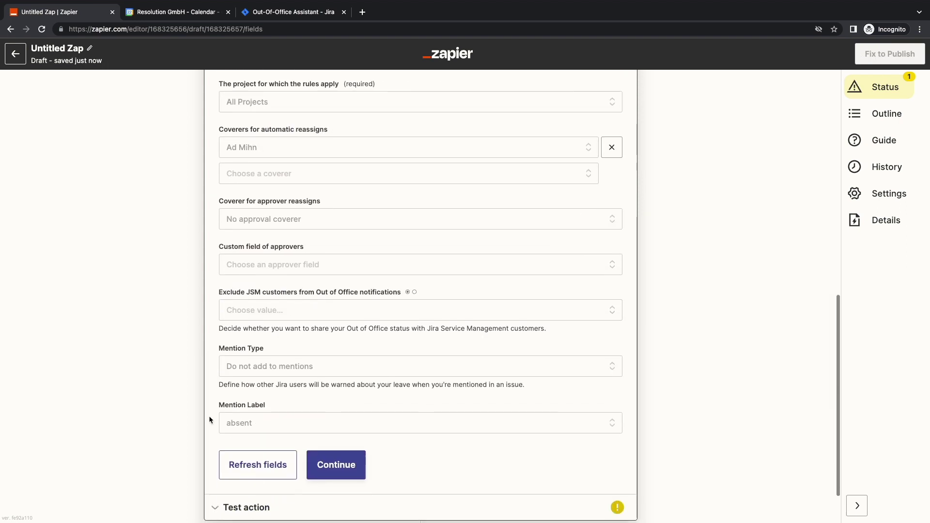
left_click(339, 366)
left_click(301, 440)
Step: Test the Jira absence action, getting success true with the message 'Event type skipped'
left_click(341, 409)
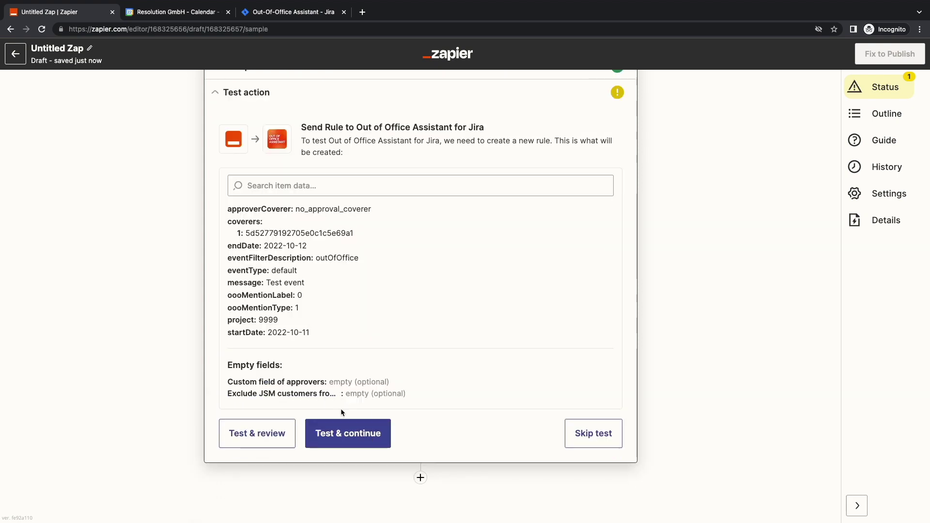
left_click(341, 435)
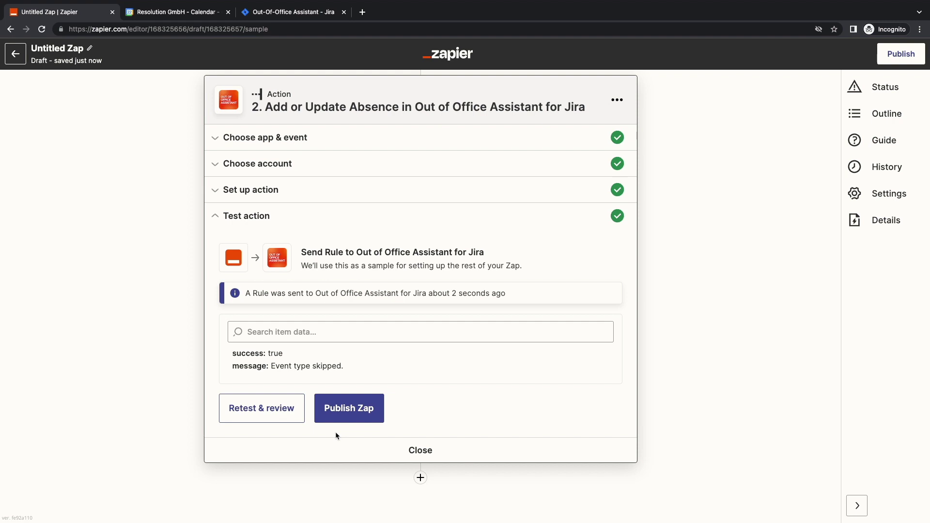
left_click_drag(271, 366, 422, 365)
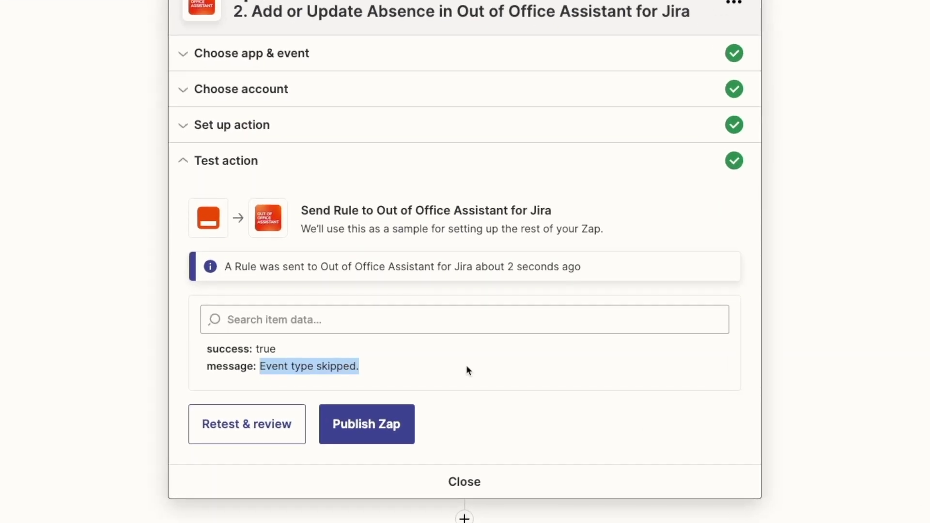
Step: Publish the Zap so it is switched on
left_click(372, 425)
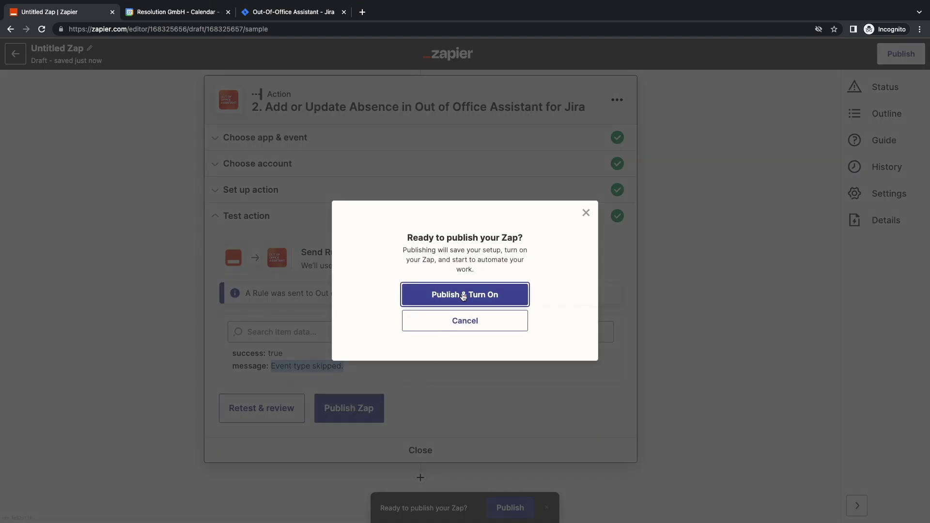
left_click(463, 295)
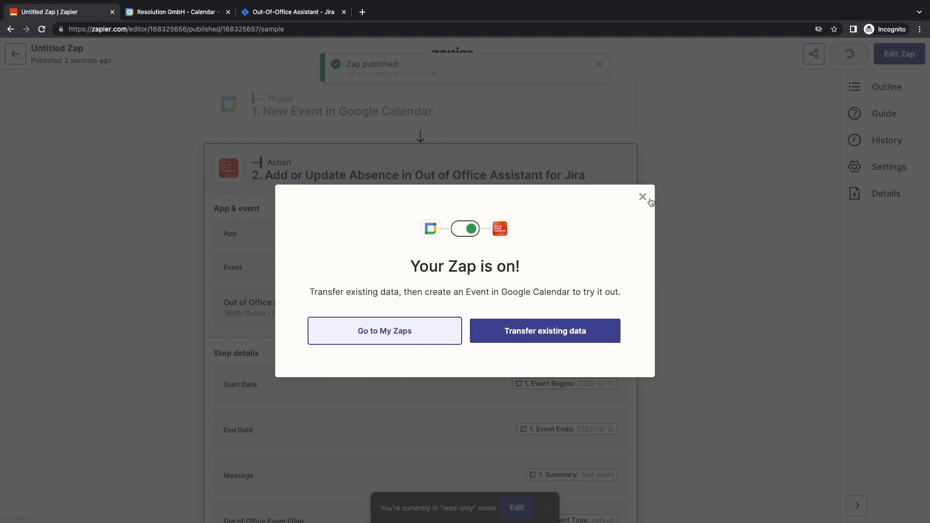
left_click(643, 197)
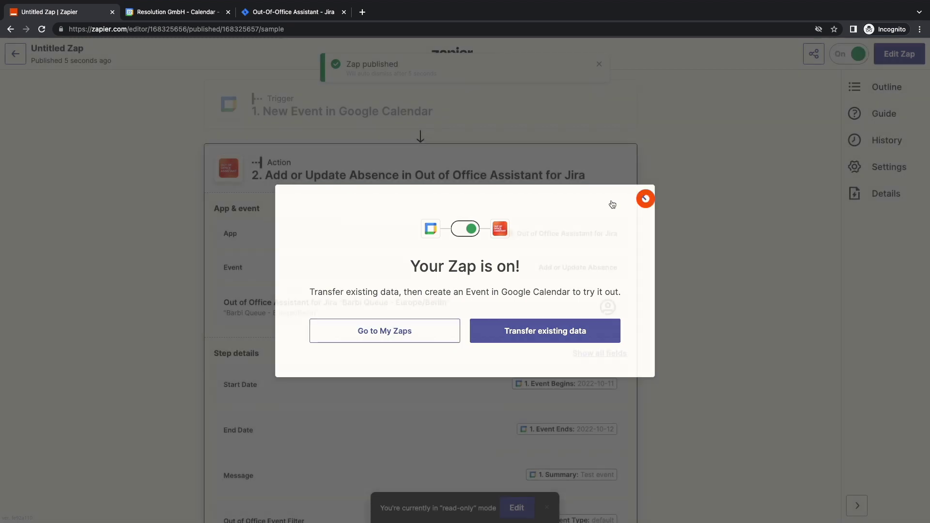
Step: Rename the Untitled Zap to the owner's 'Vacation Calendar' title
left_click(99, 53)
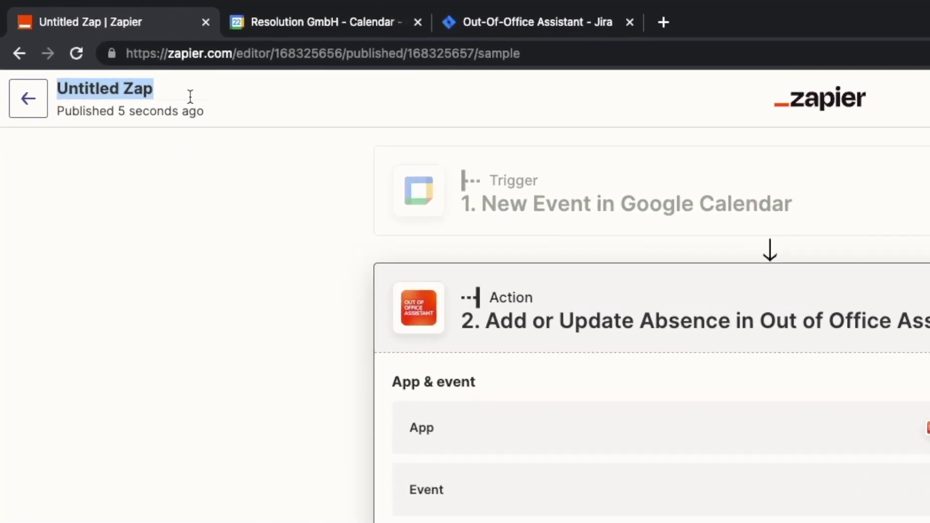
type("Barbi Vacation")
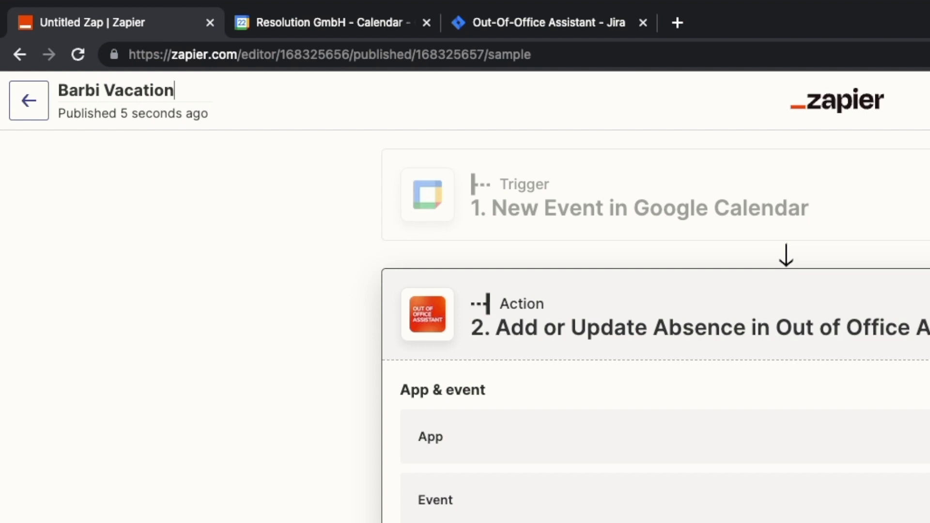
type(" Calendar")
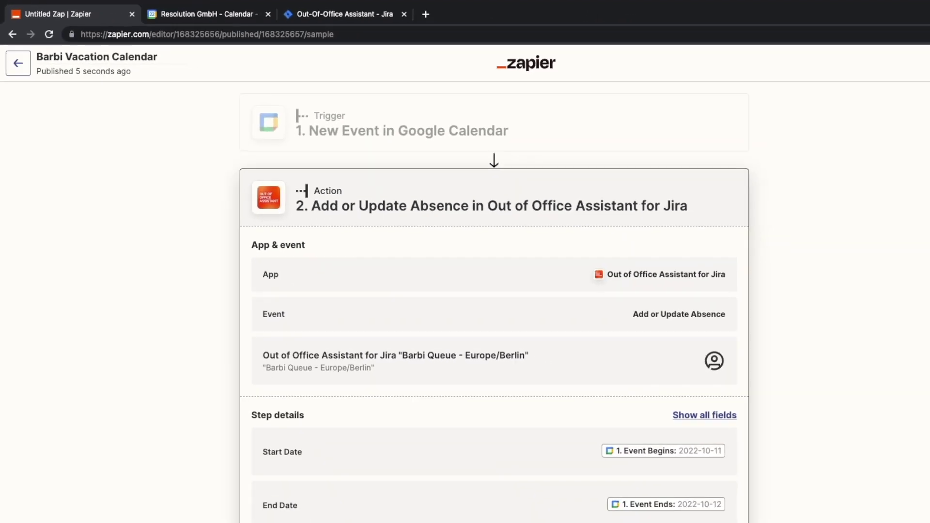
key("Return")
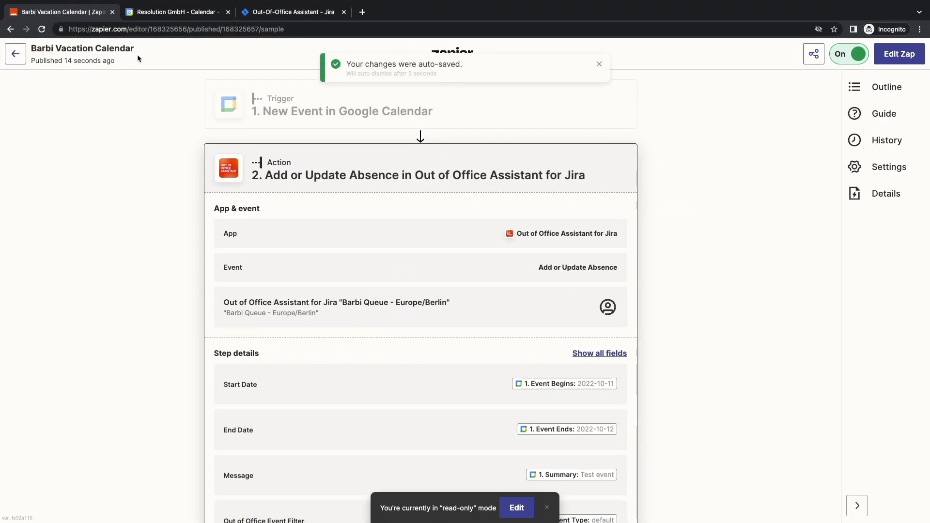
Step: Create an out-of-office event 'Columbus Day' from October 12 to October 14, declining meetings
left_click(170, 16)
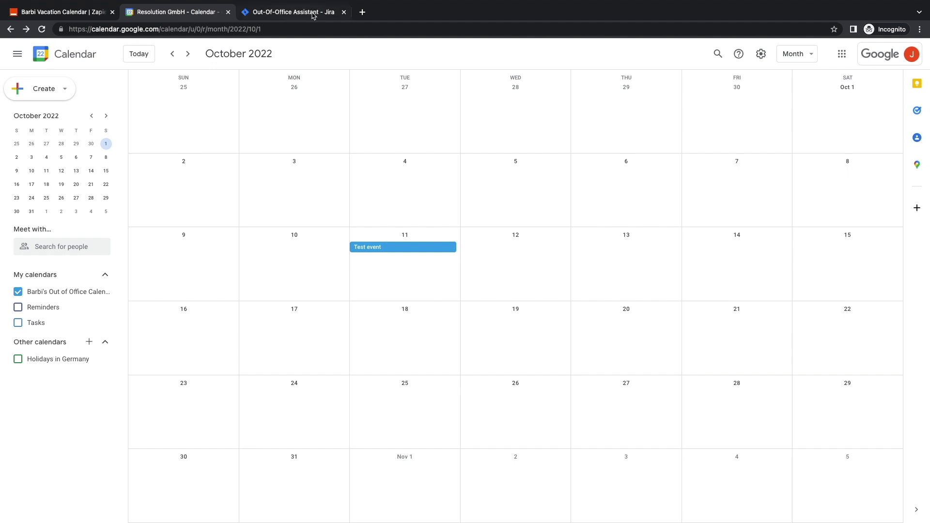
left_click(506, 250)
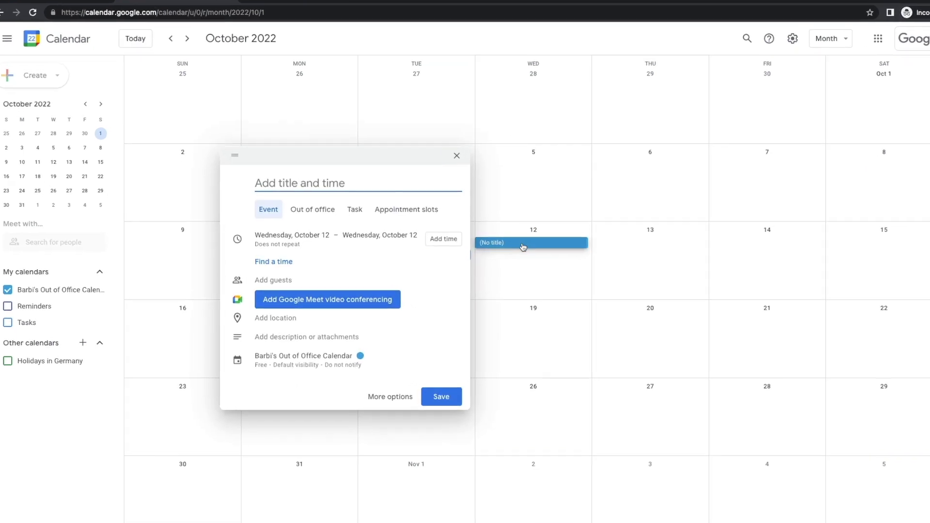
type("Colum")
type("bus Da")
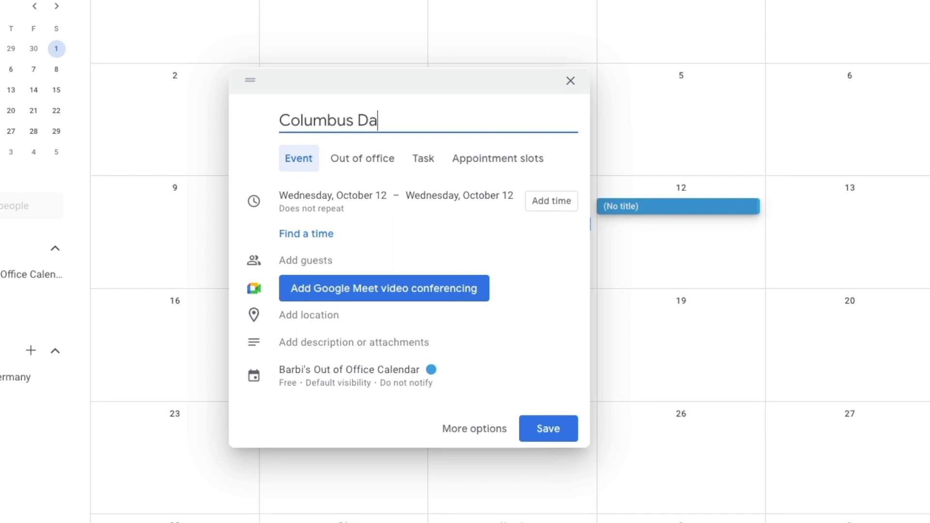
type("y")
scroll(640, 212, "down", 2)
left_click(544, 156)
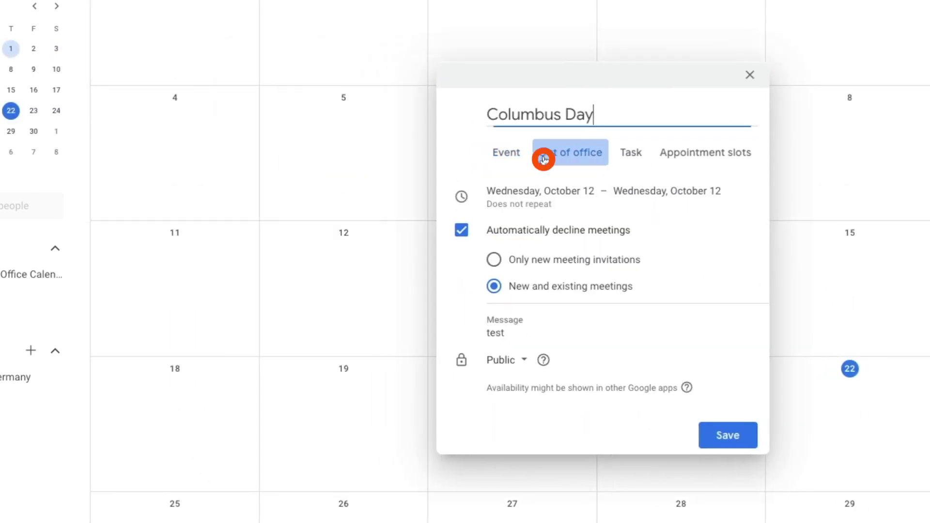
left_click(669, 190)
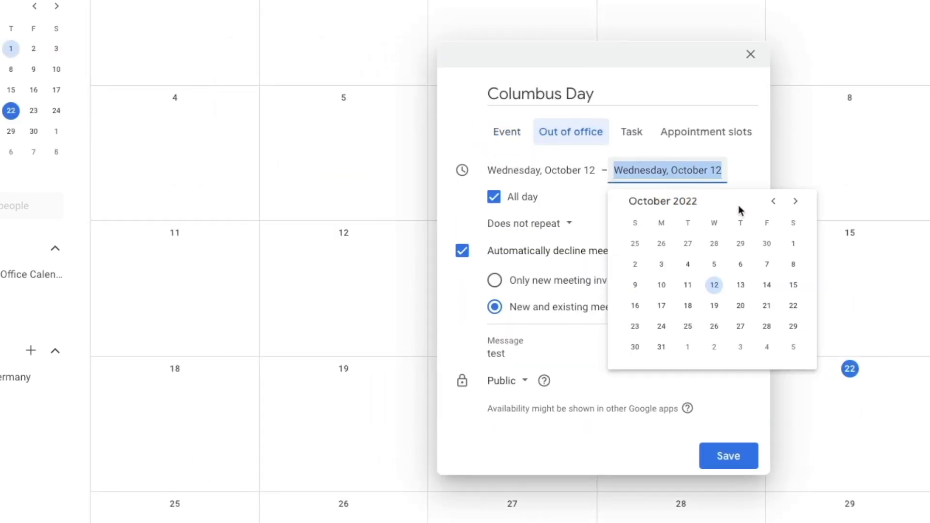
left_click(767, 286)
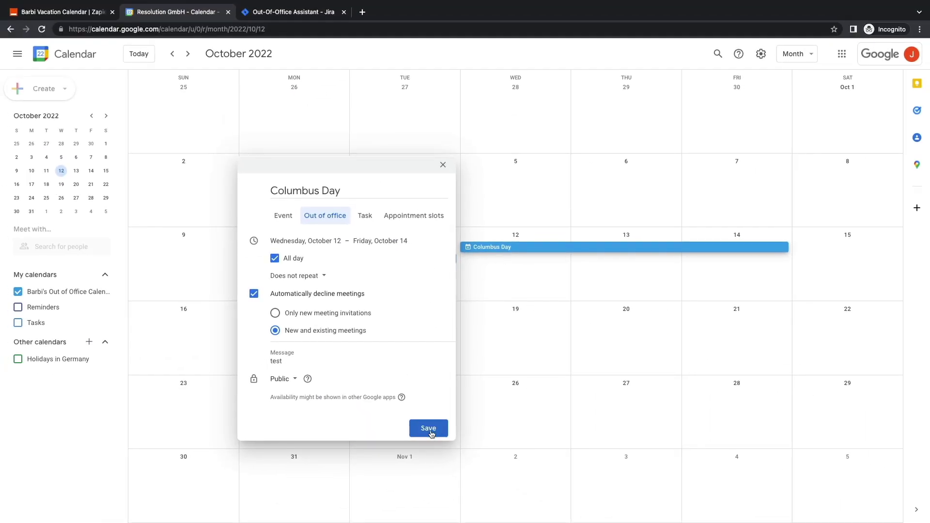
left_click(429, 429)
left_click(540, 310)
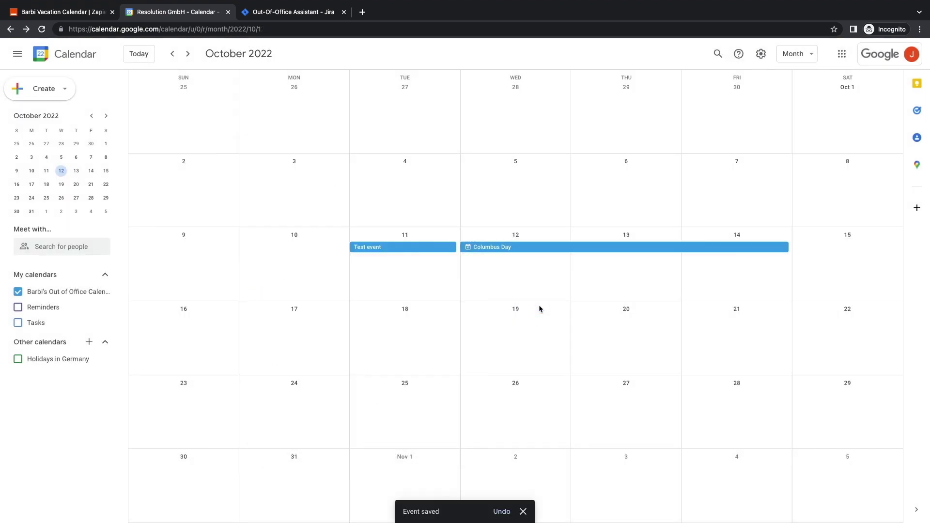
Step: Add an out-of-office event 'Día de los muertos' from October 31 to November 2
left_click(293, 472)
type("D")
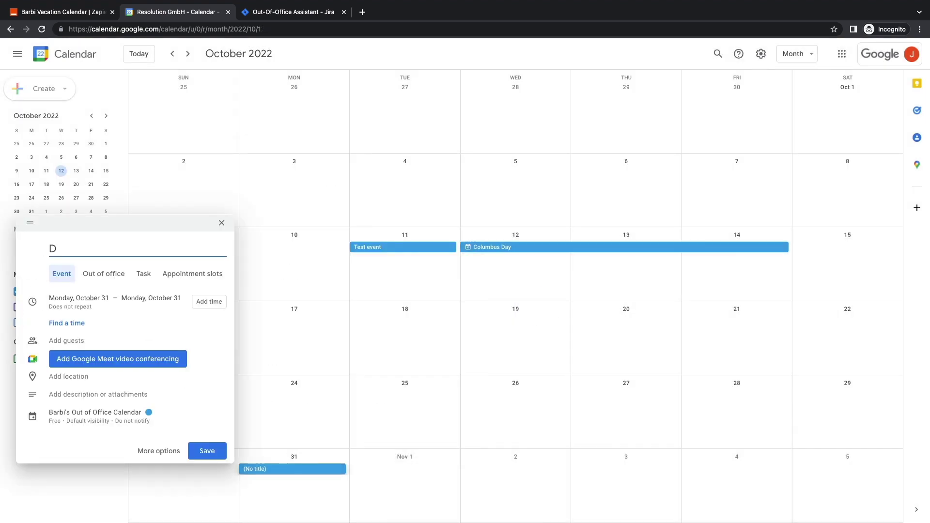
type("ía de los muertos")
left_click(151, 298)
left_click(167, 416)
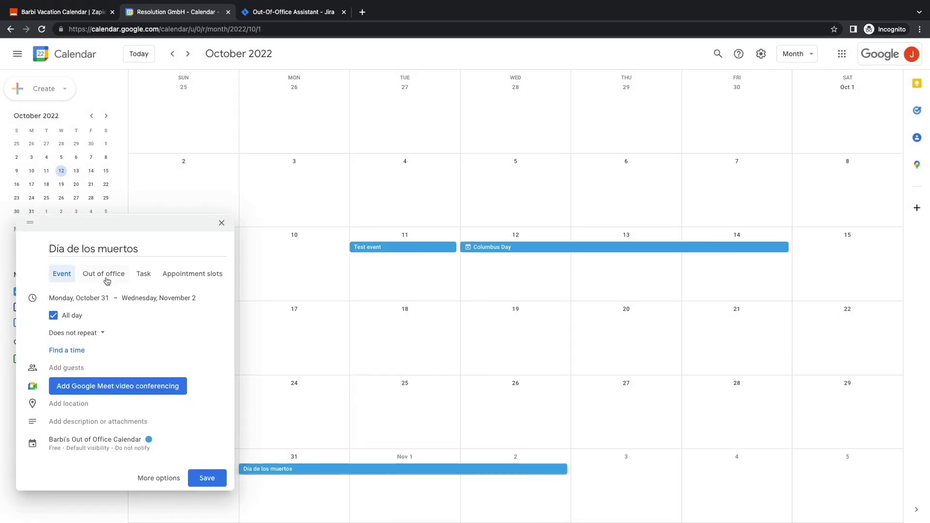
left_click(104, 275)
left_click(206, 460)
left_click(545, 309)
Step: Add a November 9 out-of-office event 'Some other religious bank holiday'
left_click(188, 53)
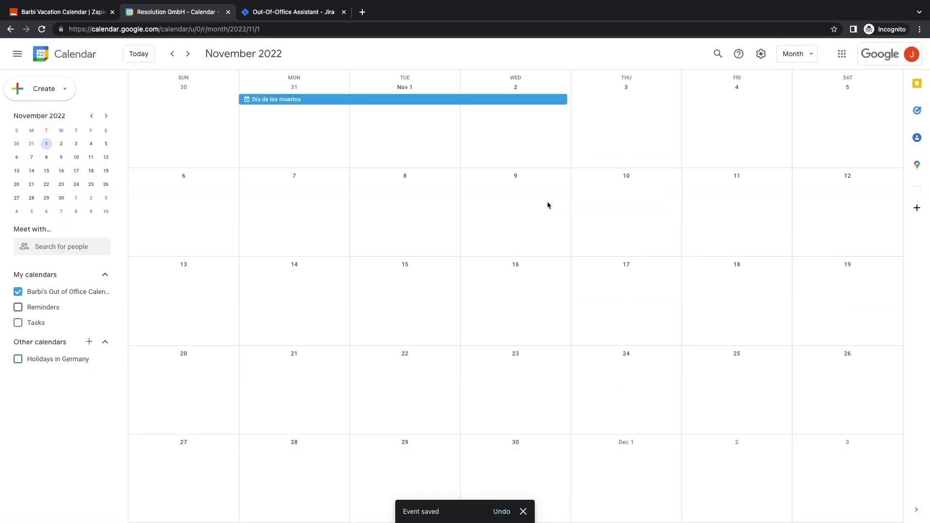
left_click(548, 203)
type("Some other religious bank holiday")
left_click(300, 215)
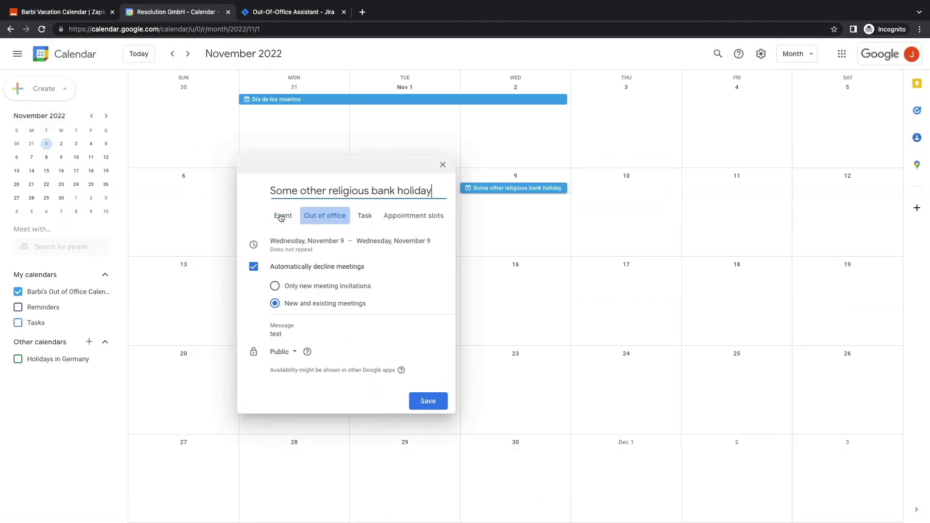
left_click(428, 393)
left_click(538, 310)
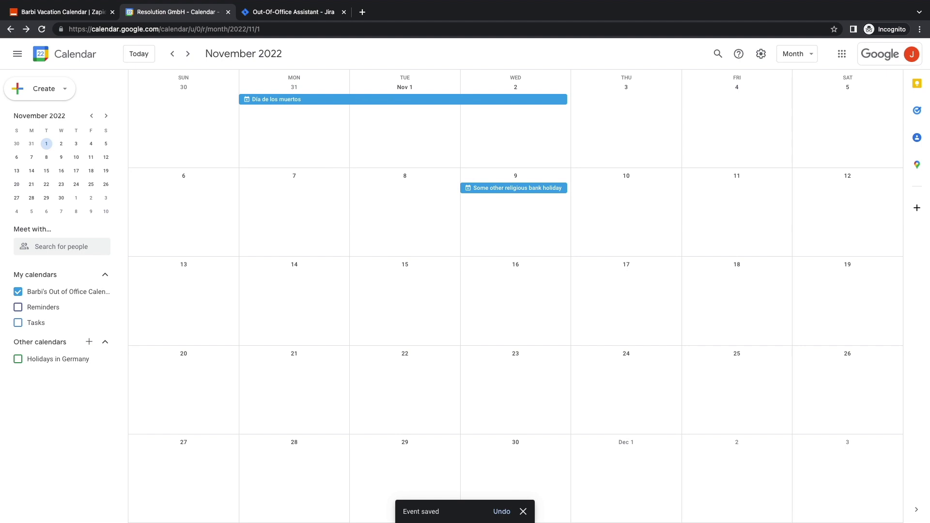
Step: Inspect the latest successful run's Data out in Zap History, then view the synced rules in Jira
key("ctrl+shift+Tab")
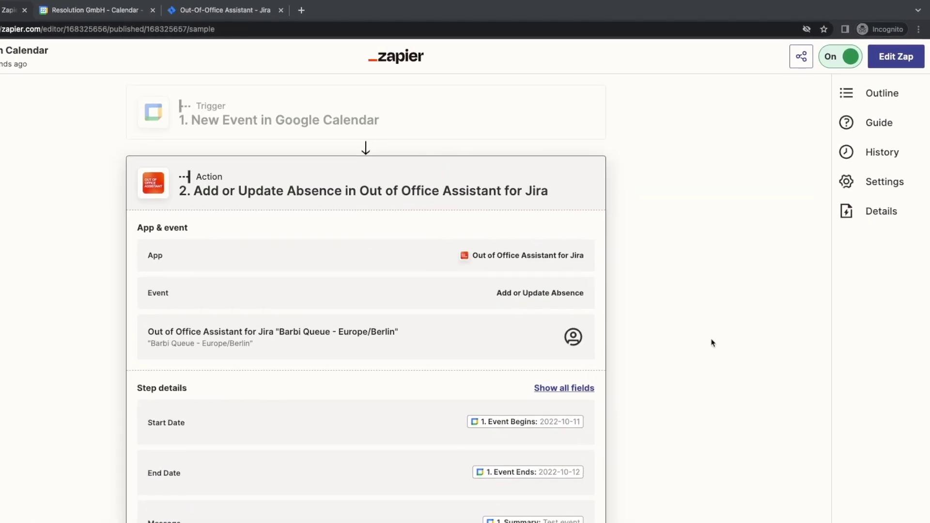
left_click(863, 158)
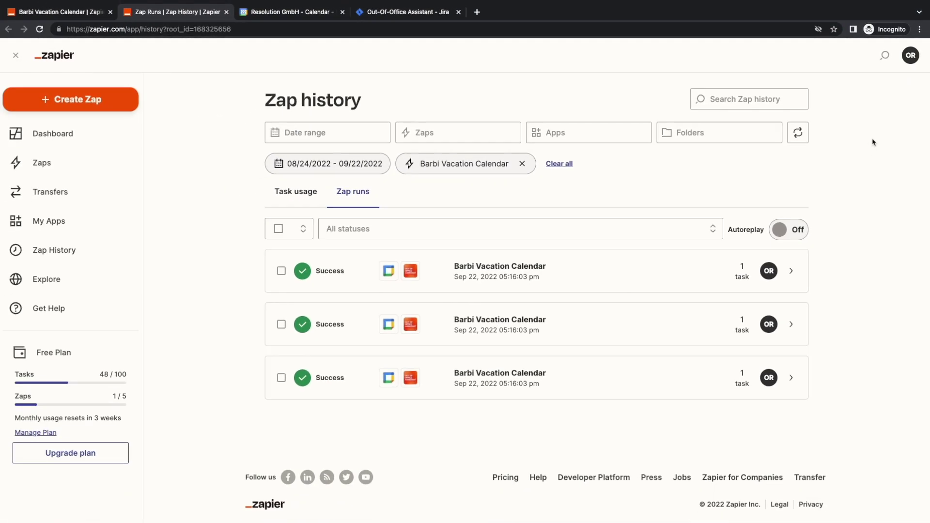
left_click(624, 267)
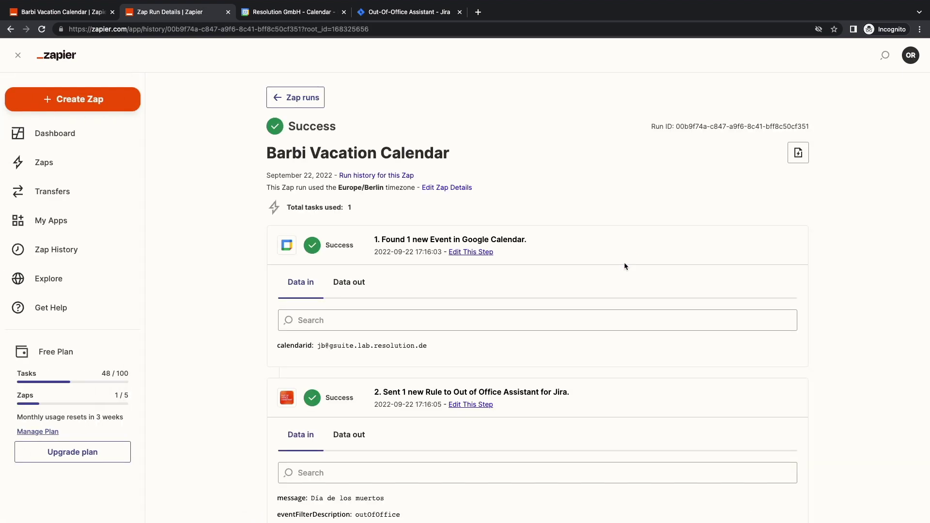
left_click(349, 285)
scroll(440, 292, "down", 10)
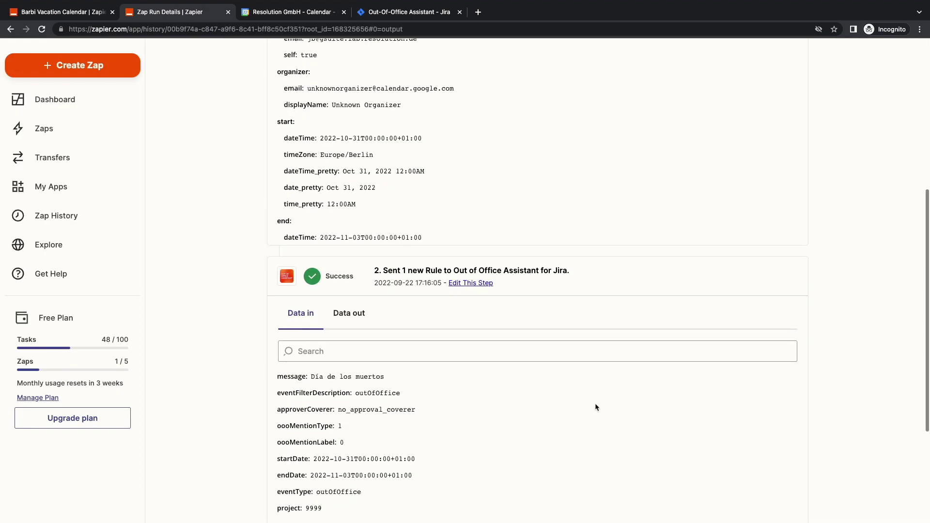
left_click(401, 13)
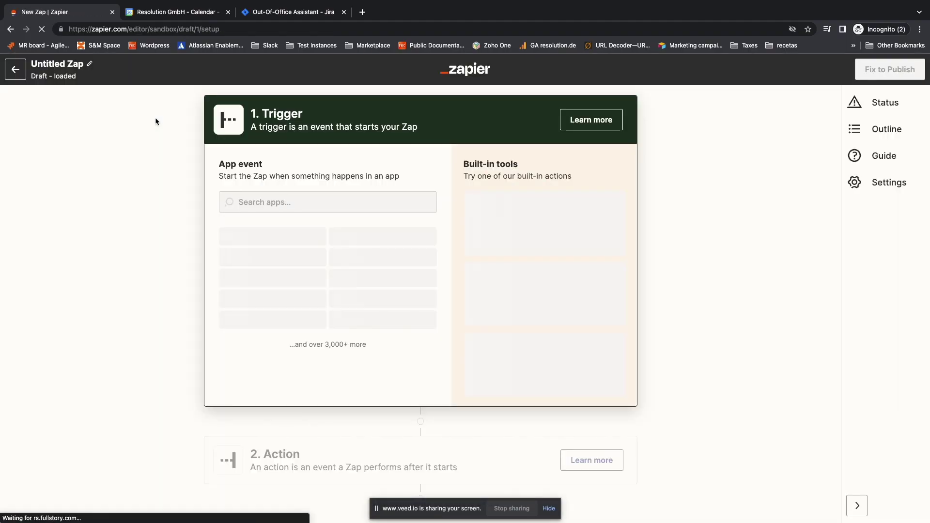
Step: Set the trigger to Google Calendar Event Cancelled with the first connected account
left_click(278, 241)
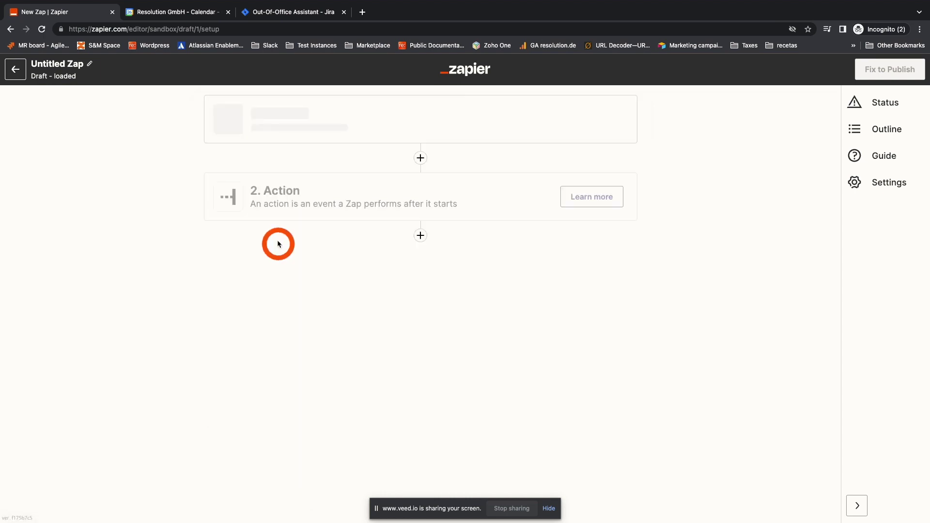
left_click(274, 242)
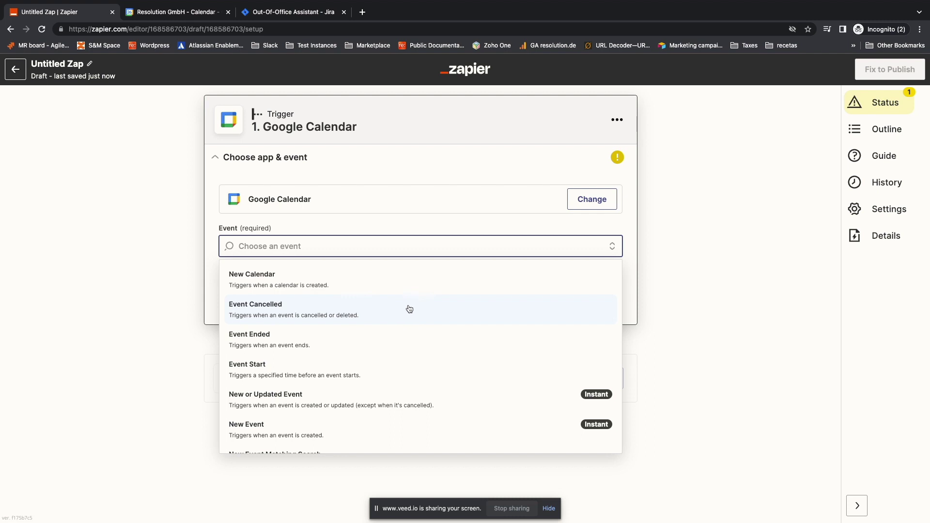
left_click(434, 310)
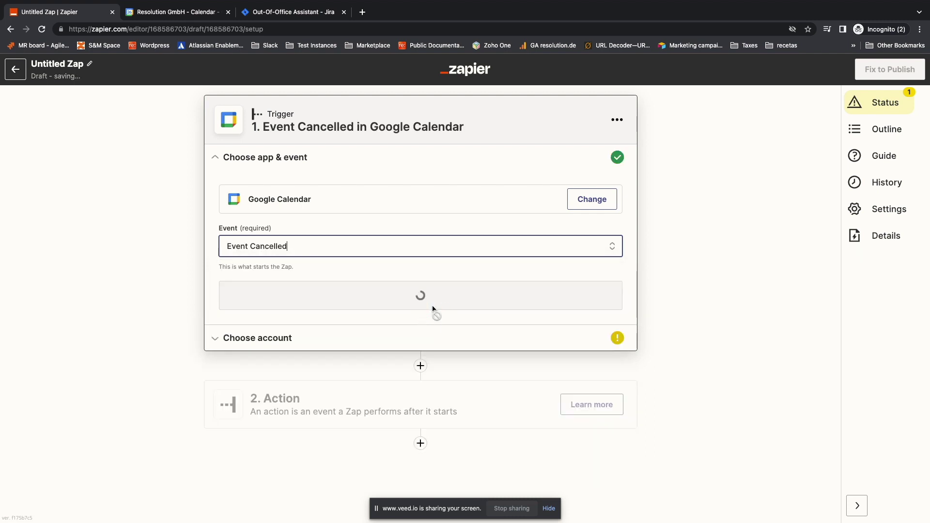
left_click(380, 310)
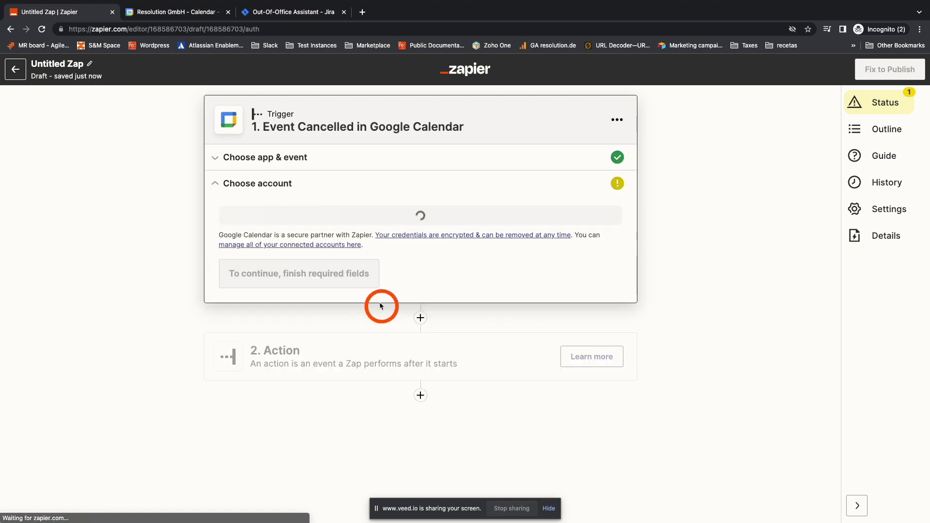
left_click(269, 228)
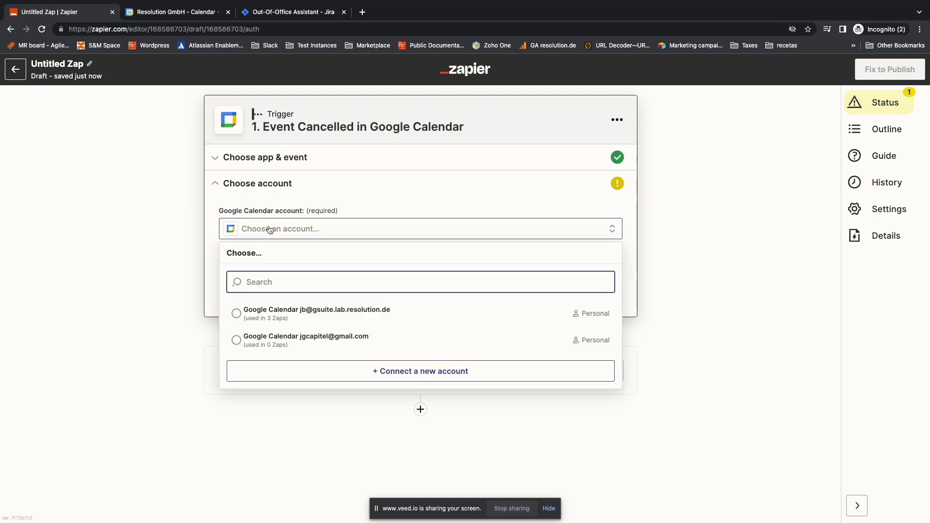
left_click(304, 313)
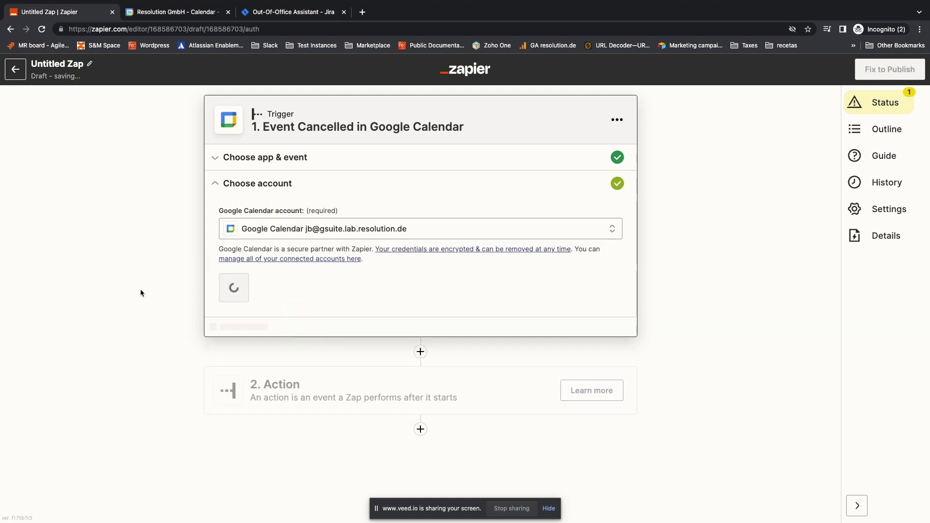
left_click(258, 303)
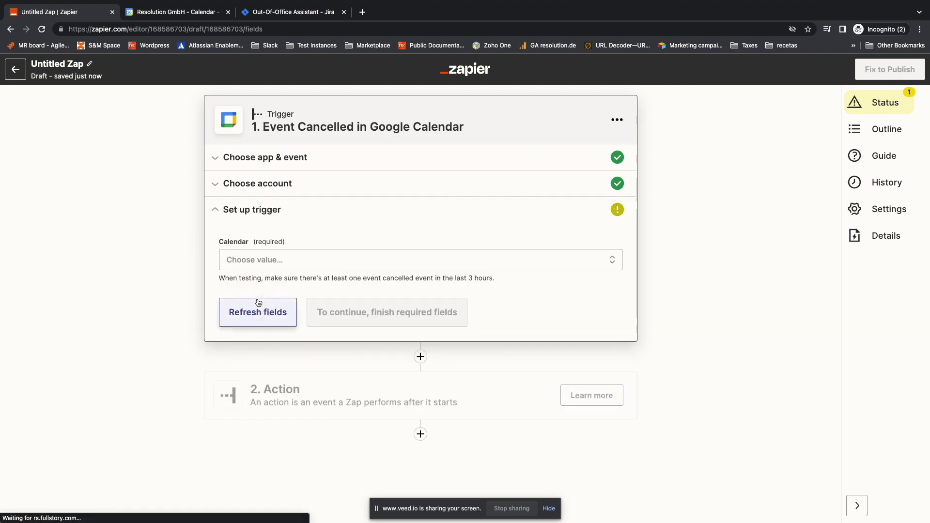
Step: Watch the out-of-office calendar and test the trigger, which finds a cancelled event
left_click(249, 261)
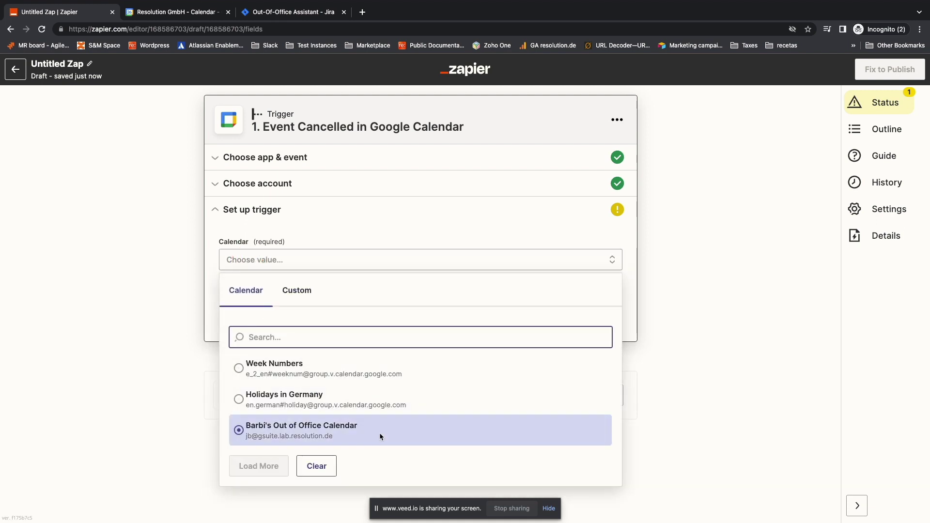
left_click(379, 436)
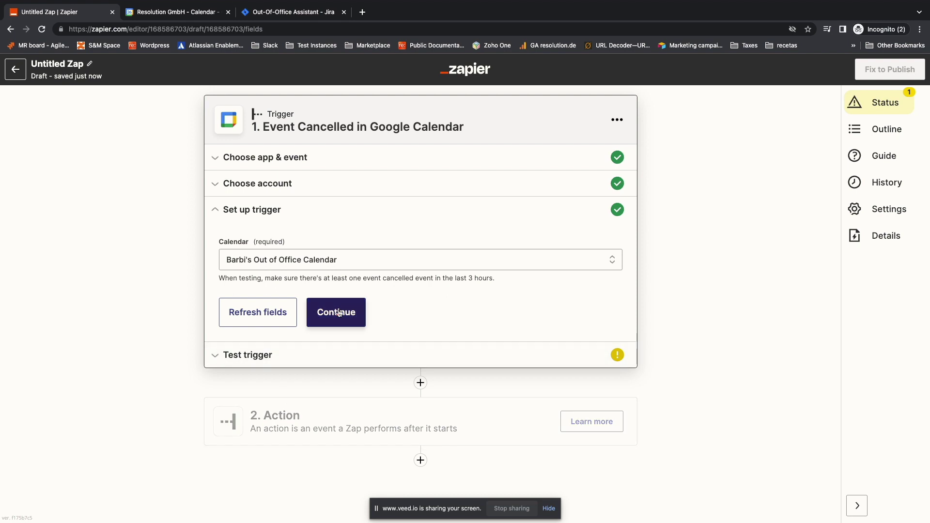
left_click(336, 312)
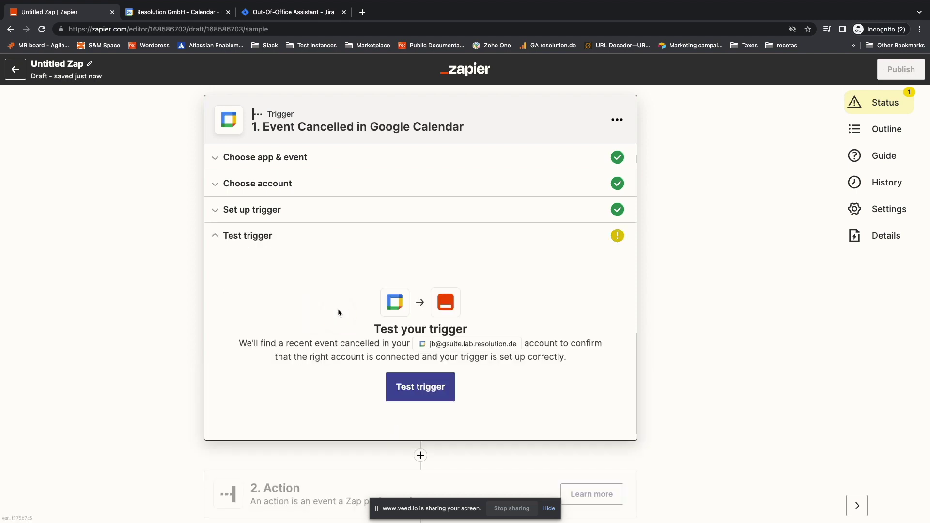
left_click(401, 387)
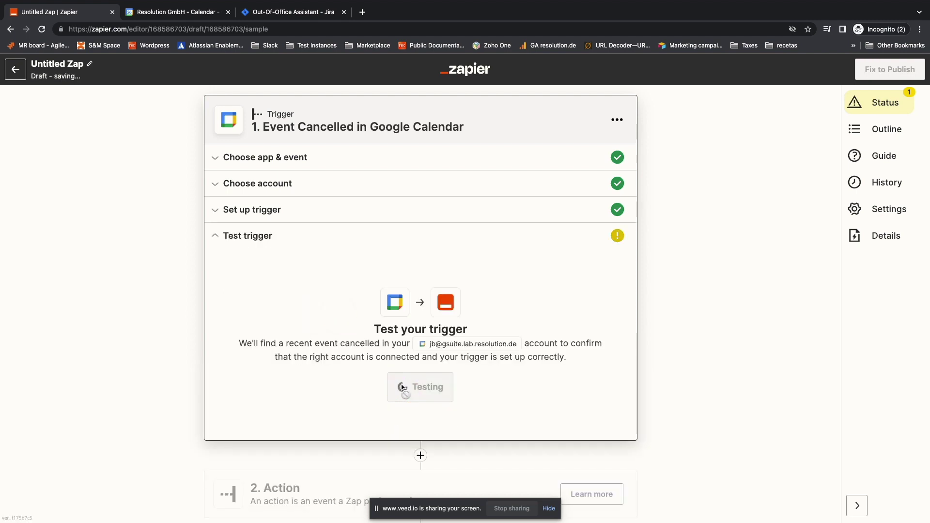
scroll(111, 308, "down", 3)
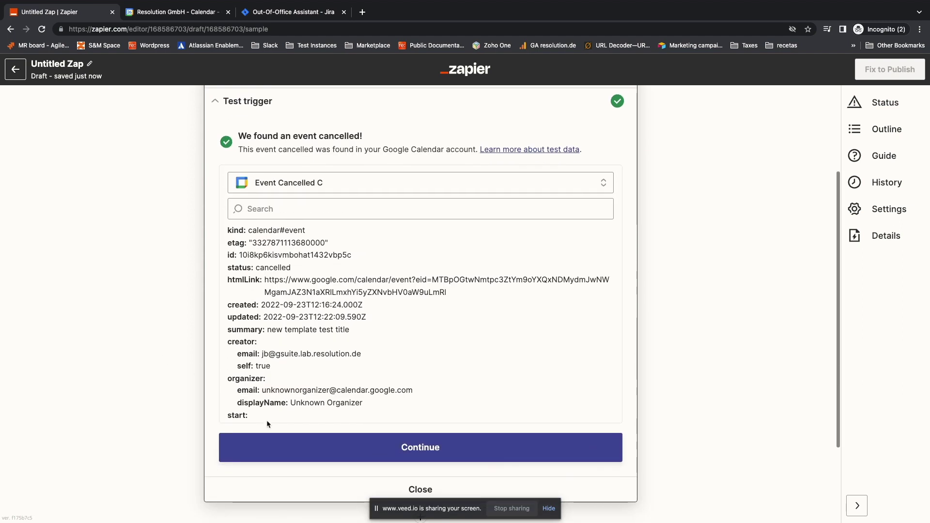
left_click(278, 444)
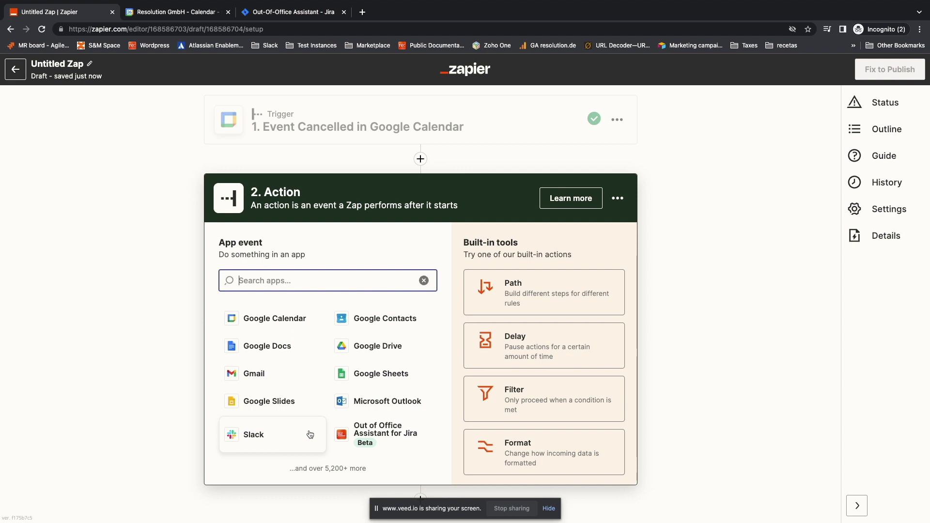
Step: Set the action to Out of Office Assistant for Jira's Delete Absence using the first connected account
left_click(366, 434)
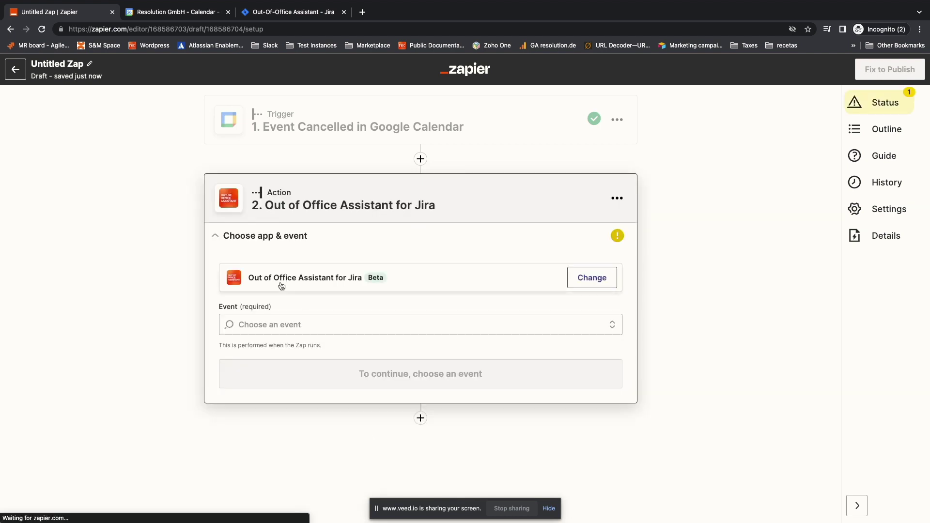
left_click(257, 323)
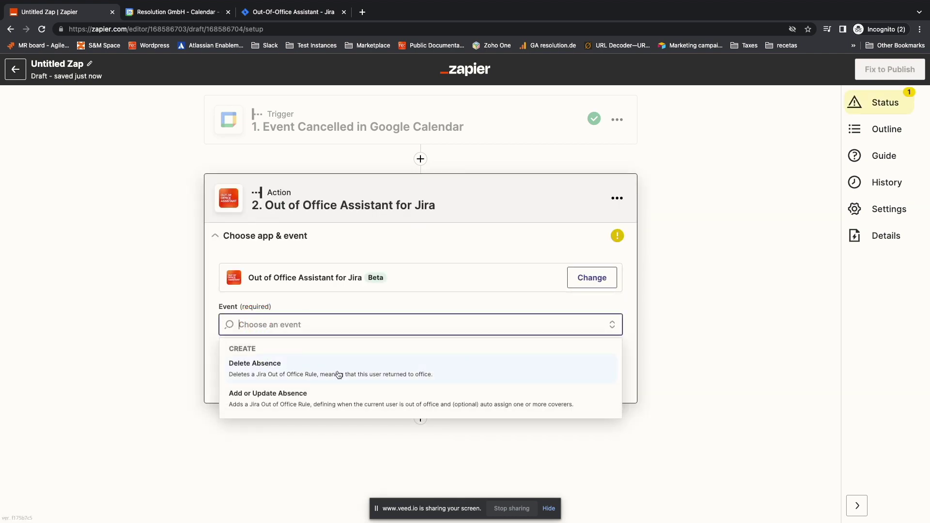
left_click(469, 373)
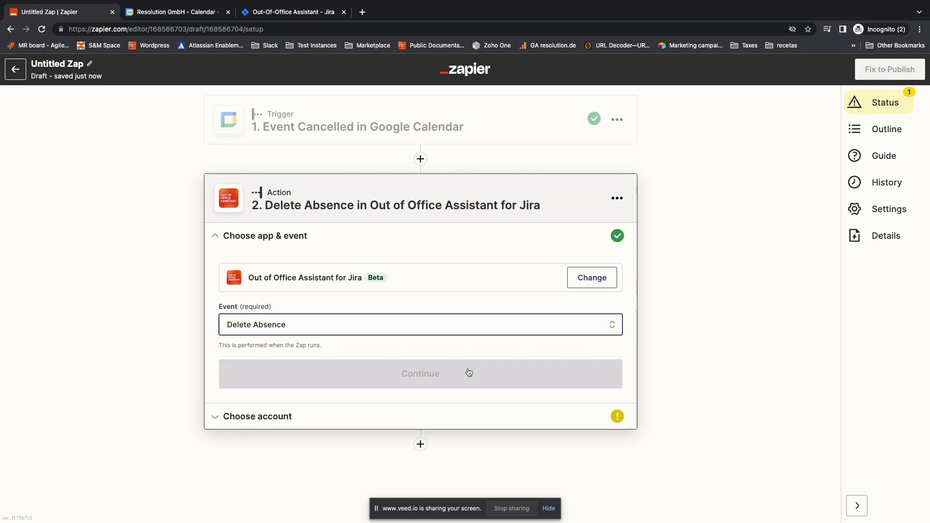
left_click(468, 373)
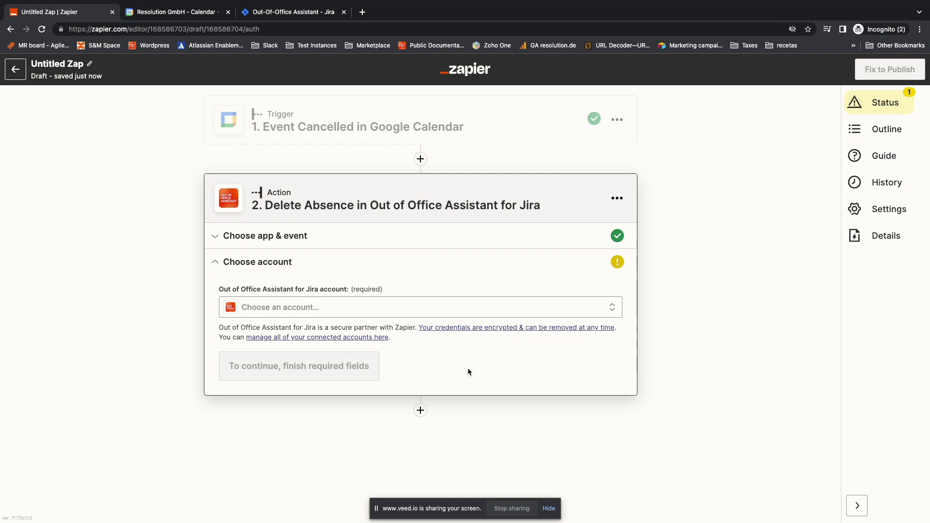
left_click(357, 304)
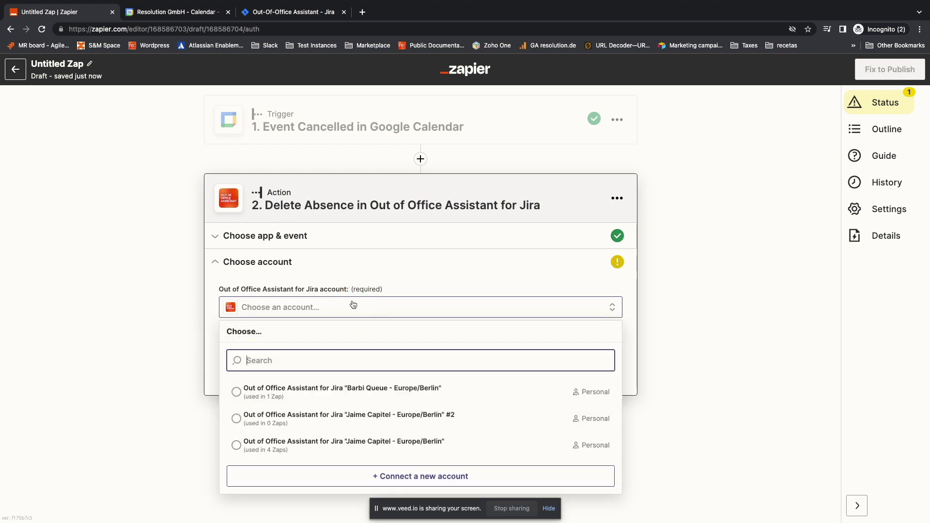
left_click(353, 392)
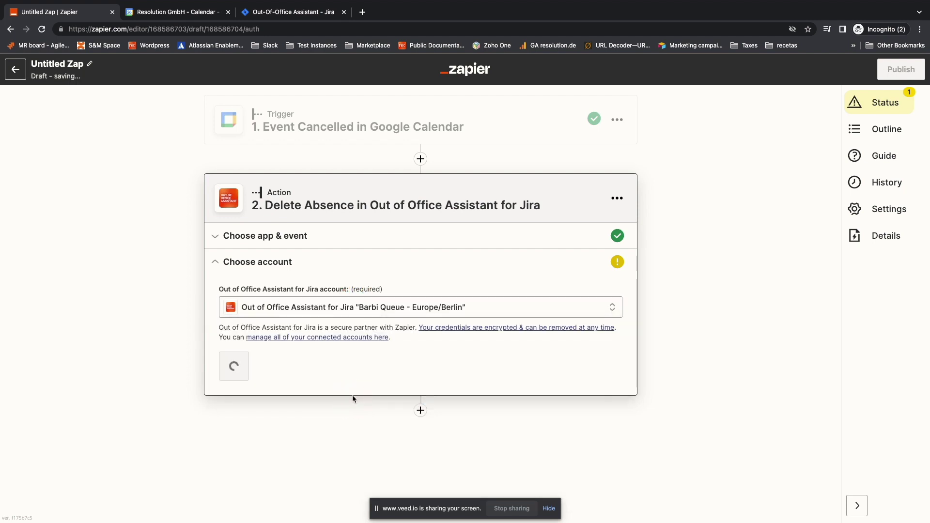
left_click(242, 377)
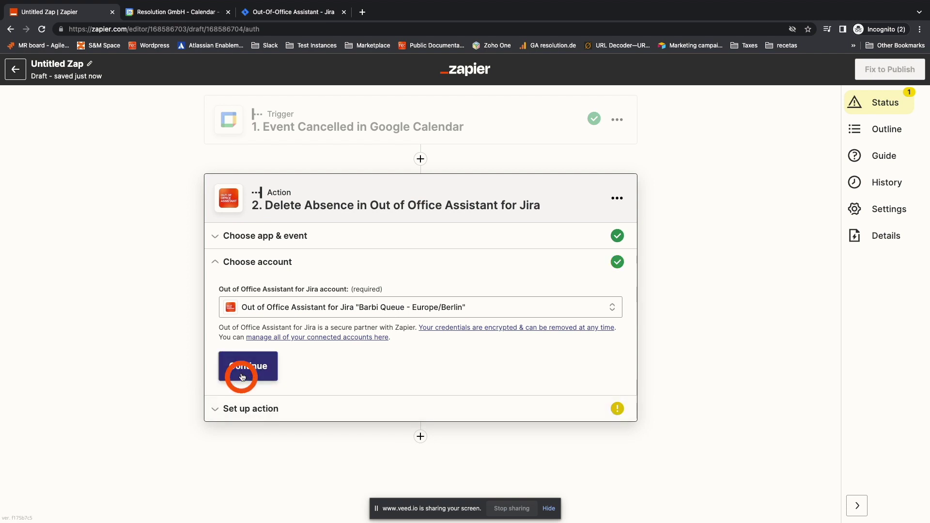
Step: Map Start Date to Event Begins (Pretty) and End Date to Event Ends (Pretty)
left_click(242, 338)
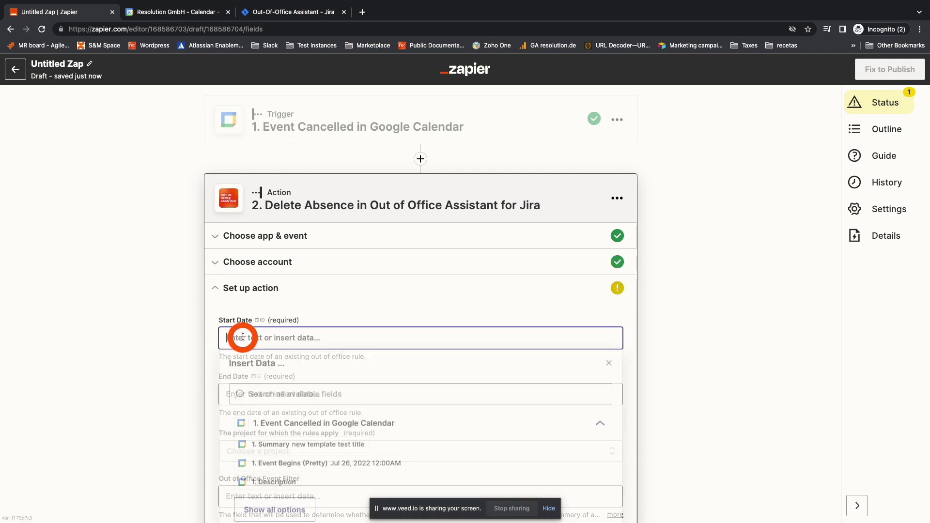
left_click(286, 436)
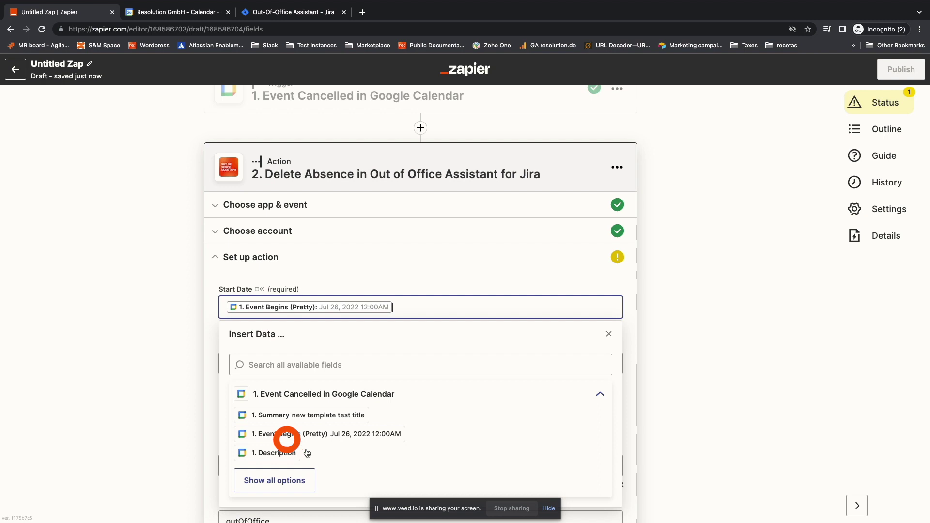
left_click(262, 362)
left_click(290, 445)
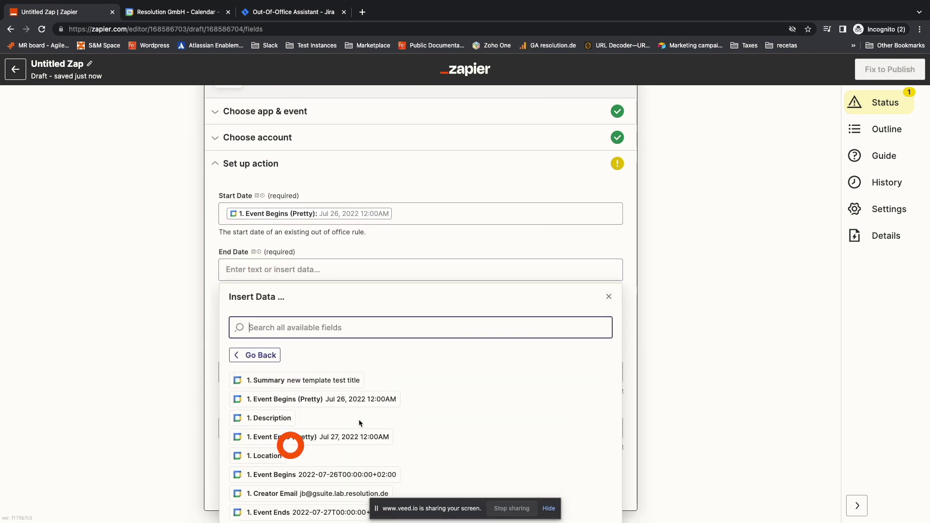
left_click(286, 354)
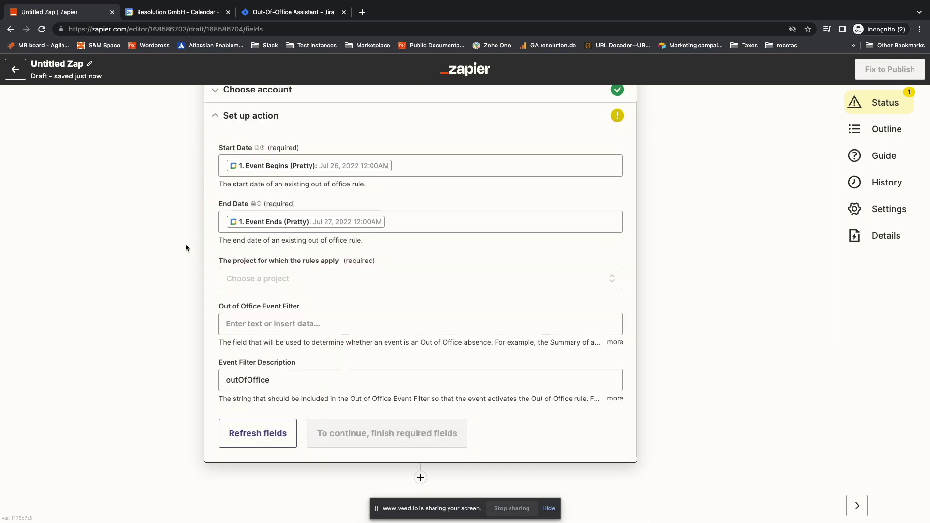
Step: Apply the rules to All Projects and filter on the calendar Event Type
left_click(270, 278)
left_click(258, 384)
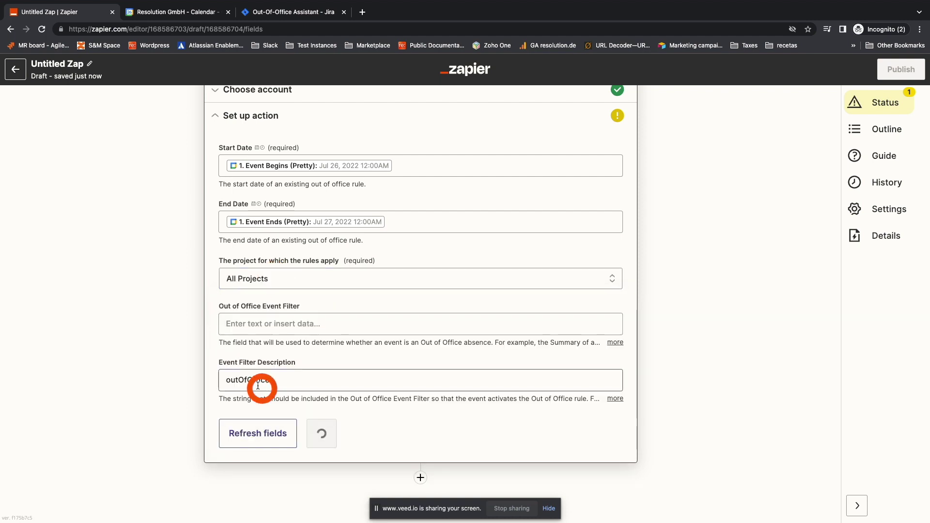
left_click(245, 293)
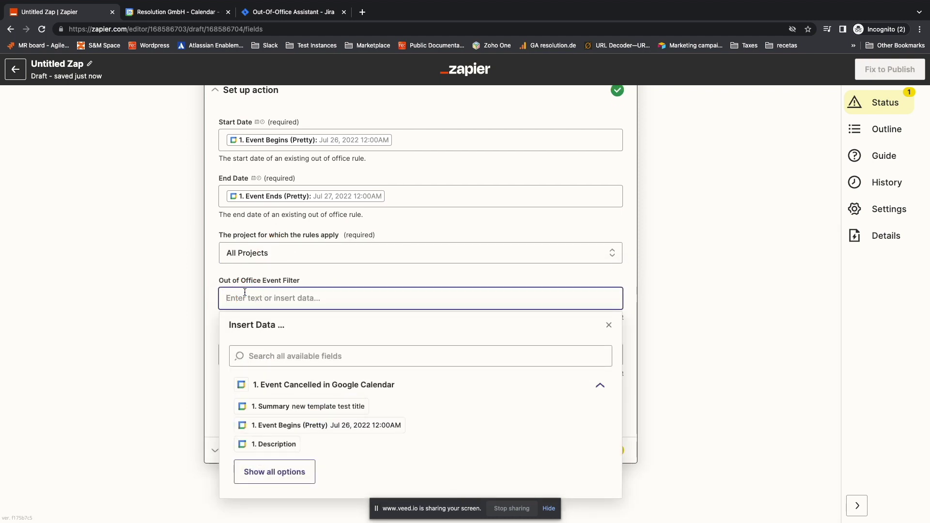
type("event ty")
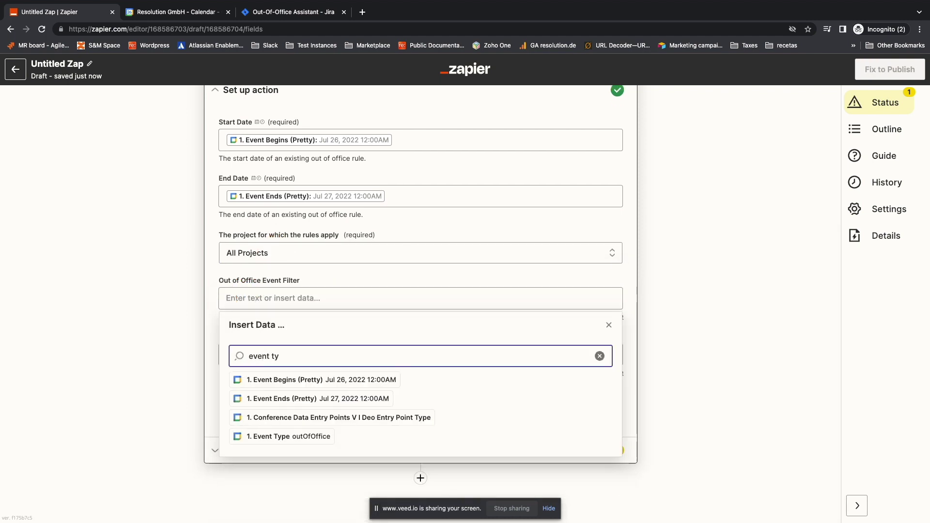
left_click(306, 441)
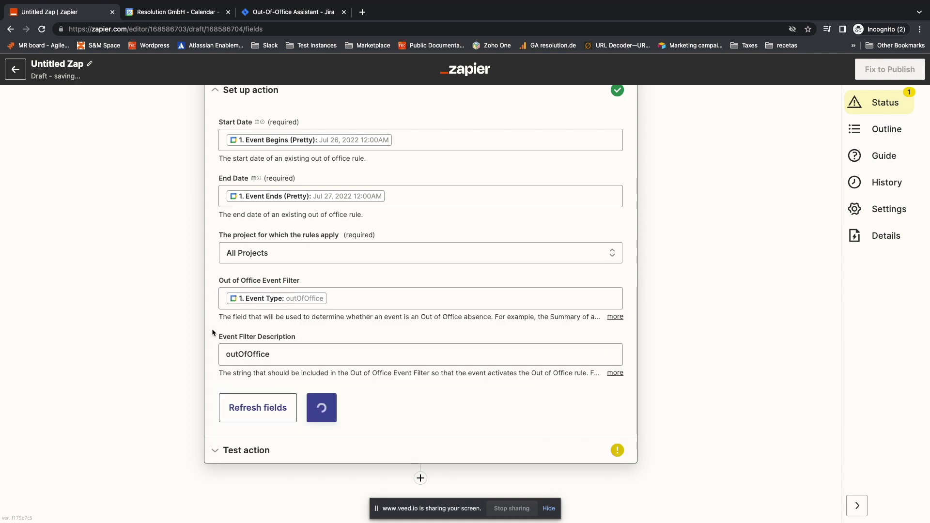
Step: Test the Delete Absence step, publish and turn on the Zap, then view Jira's rules list
left_click(329, 410)
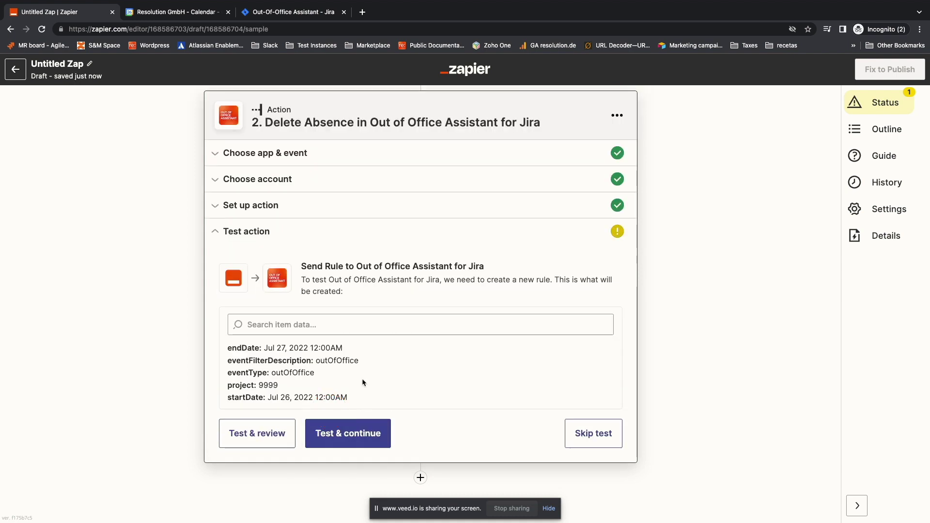
left_click(359, 429)
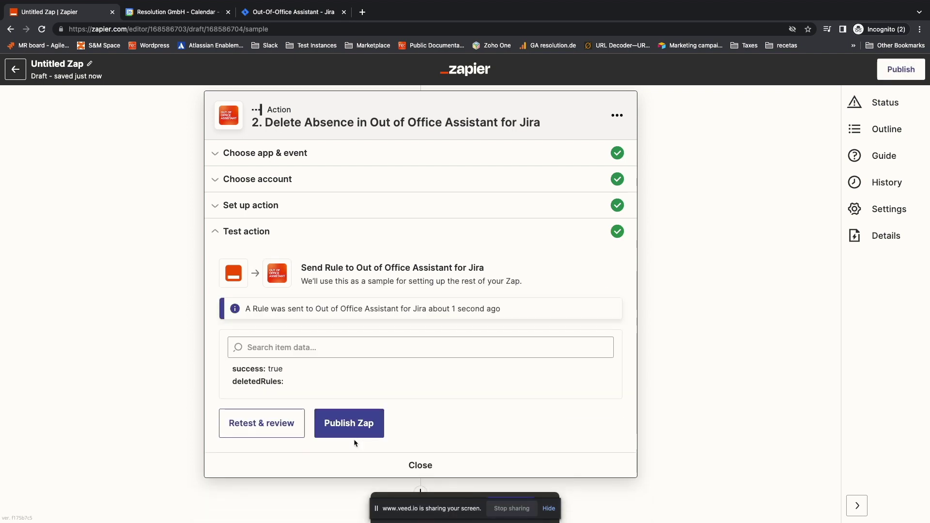
left_click(346, 425)
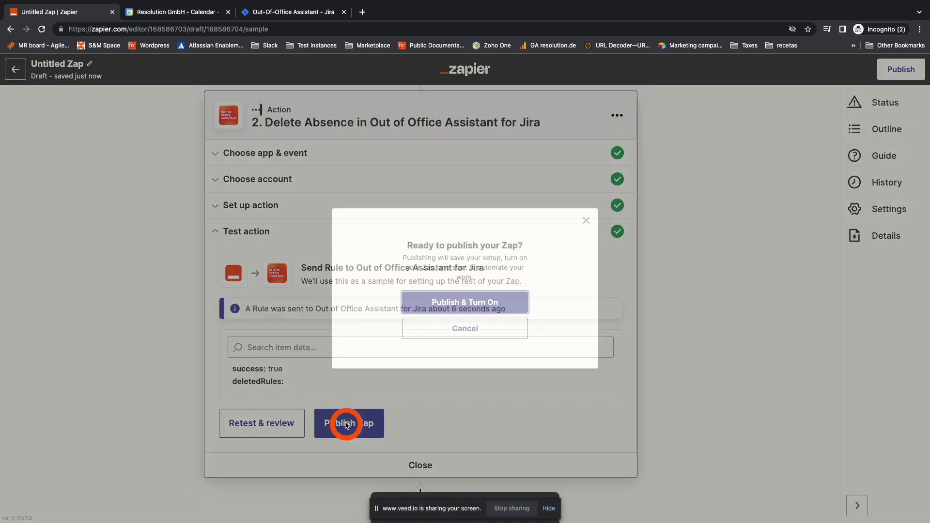
left_click(464, 303)
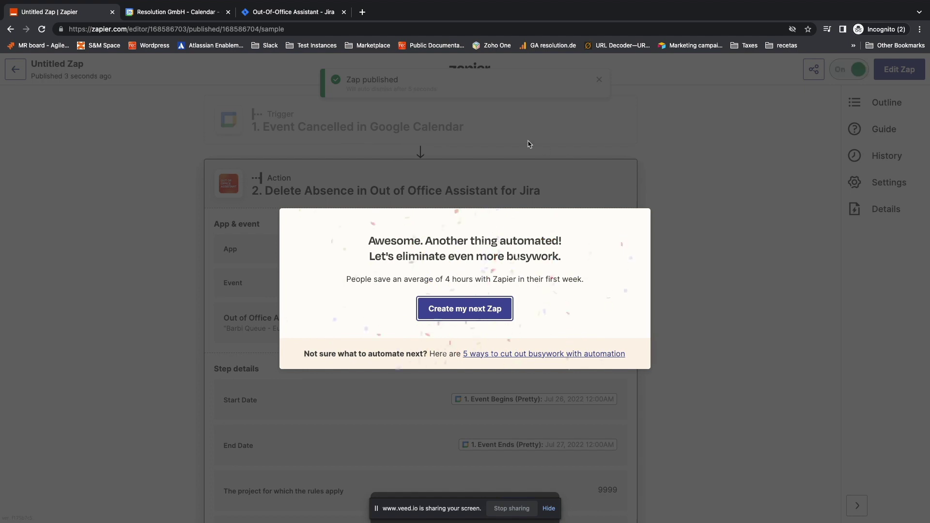
left_click(529, 144)
left_click(305, 14)
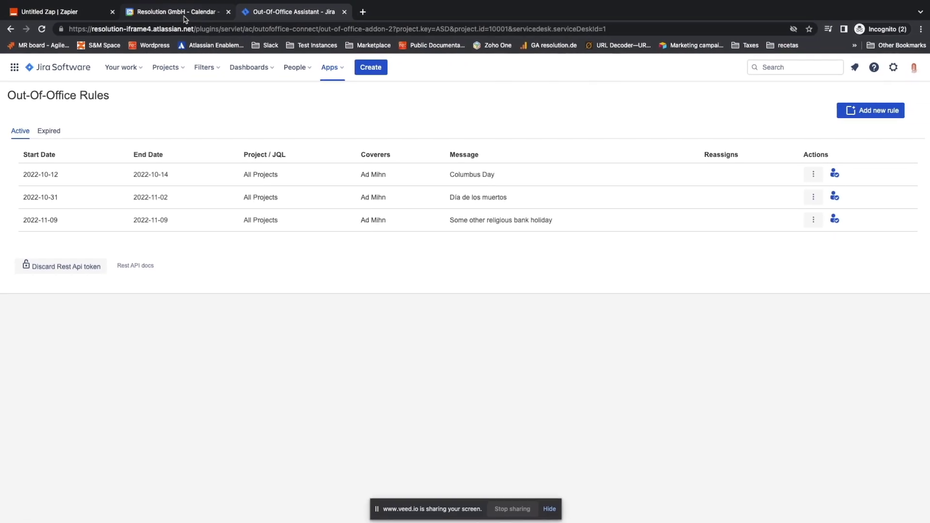
Step: Delete the Columbus Day, Día de los muertos and November 9 bank holiday events
left_click(185, 15)
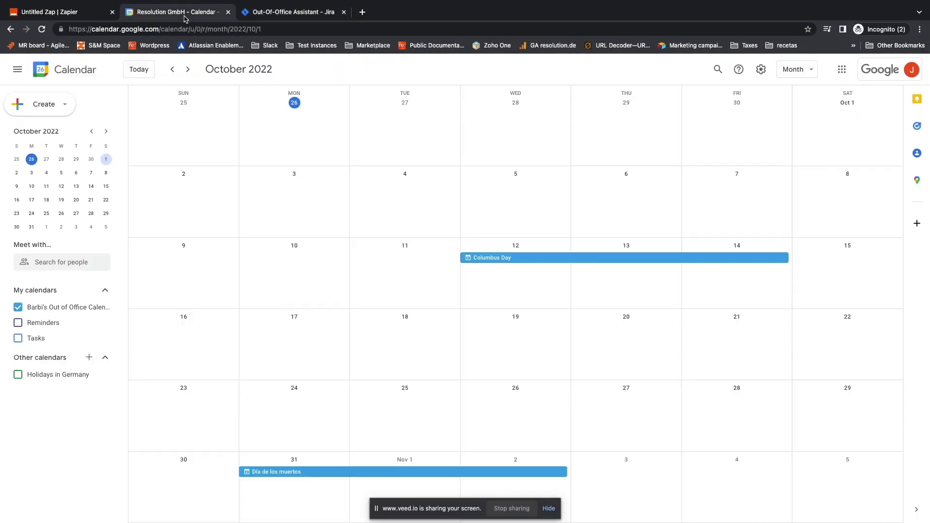
left_click(517, 259)
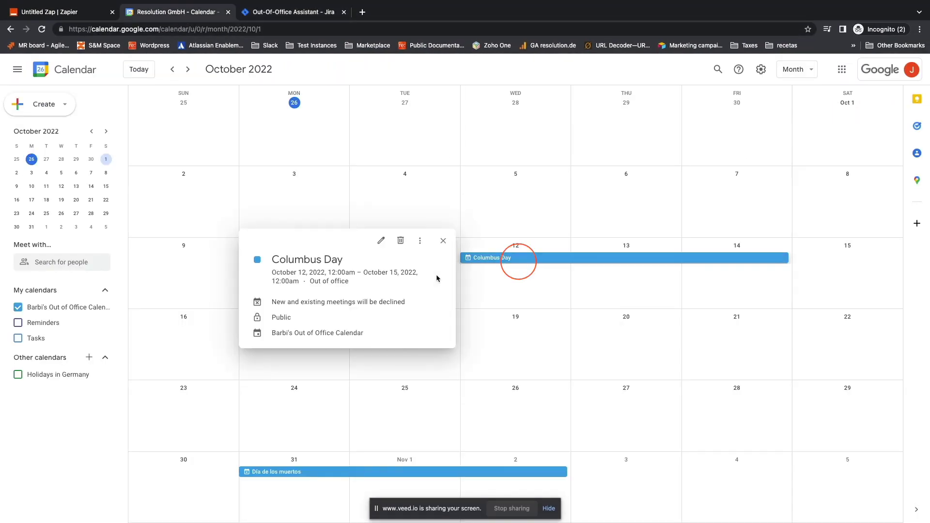
left_click(400, 241)
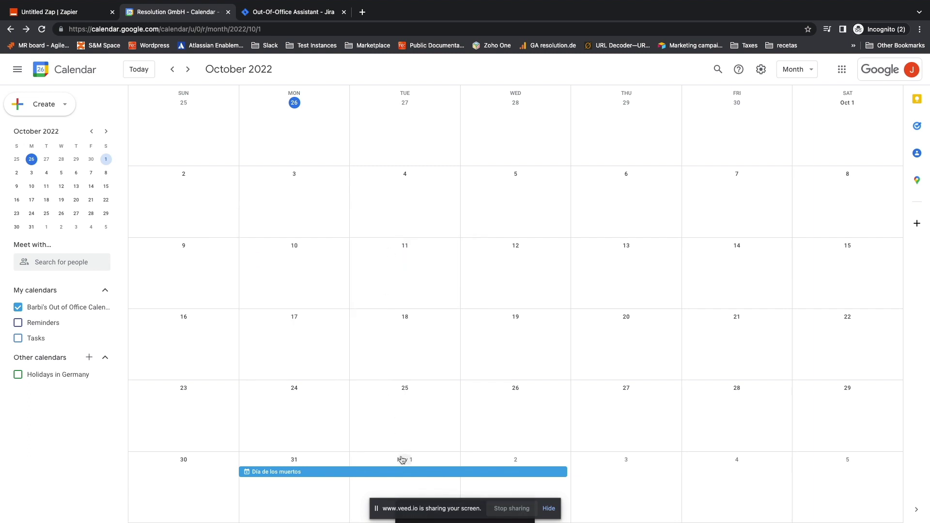
scroll(431, 445, "down", 1)
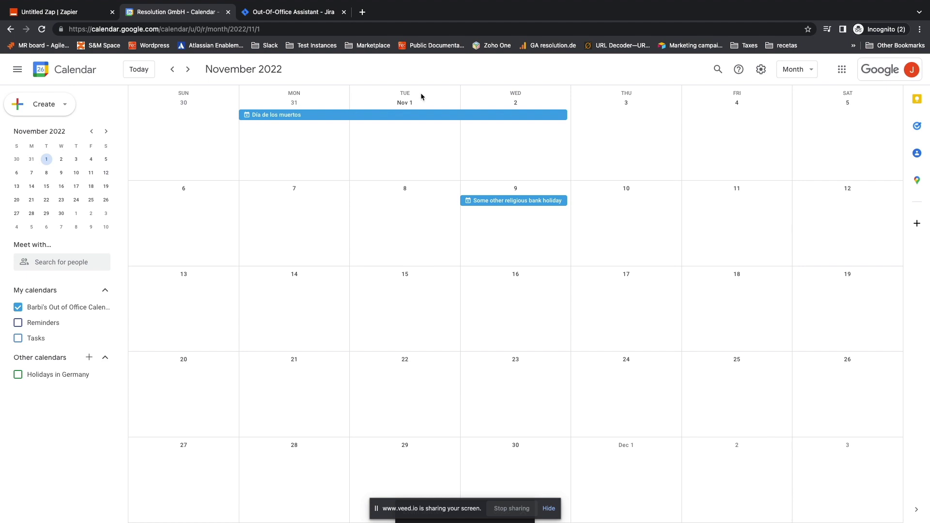
left_click(395, 115)
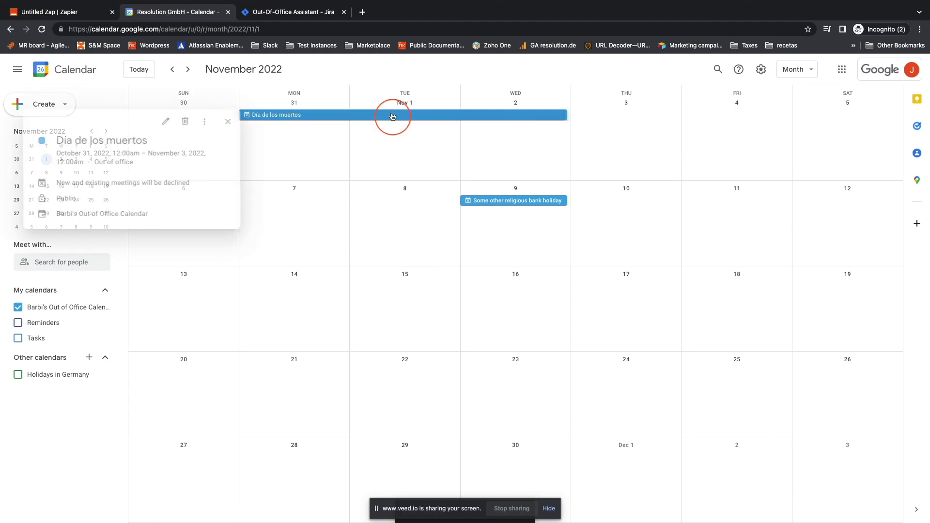
left_click(178, 122)
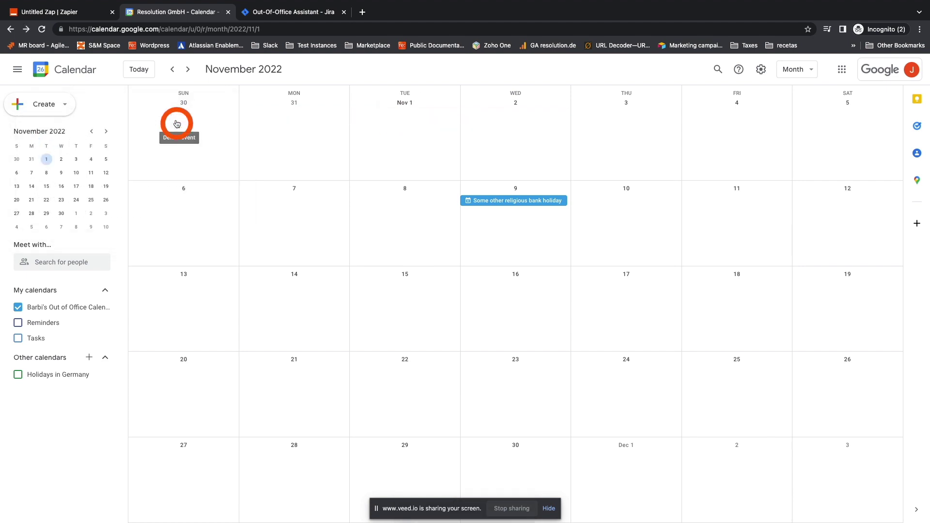
left_click(510, 201)
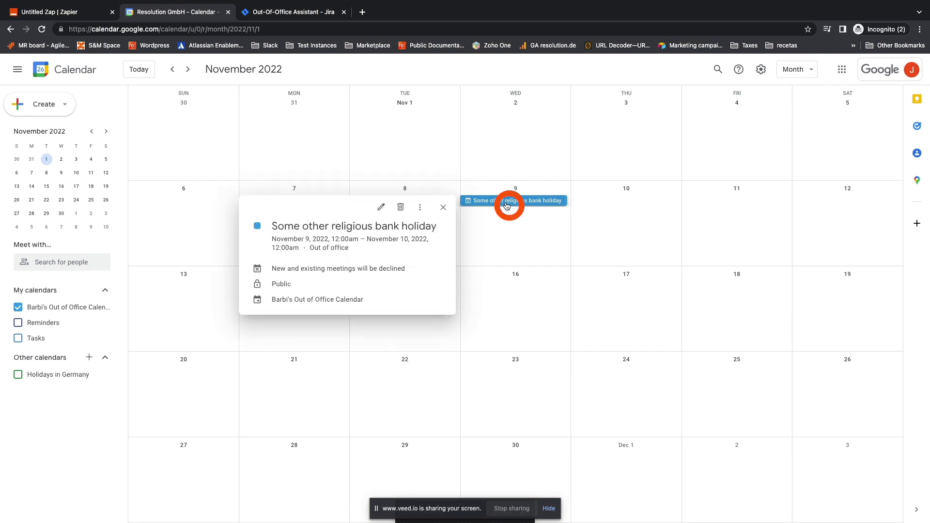
left_click(401, 209)
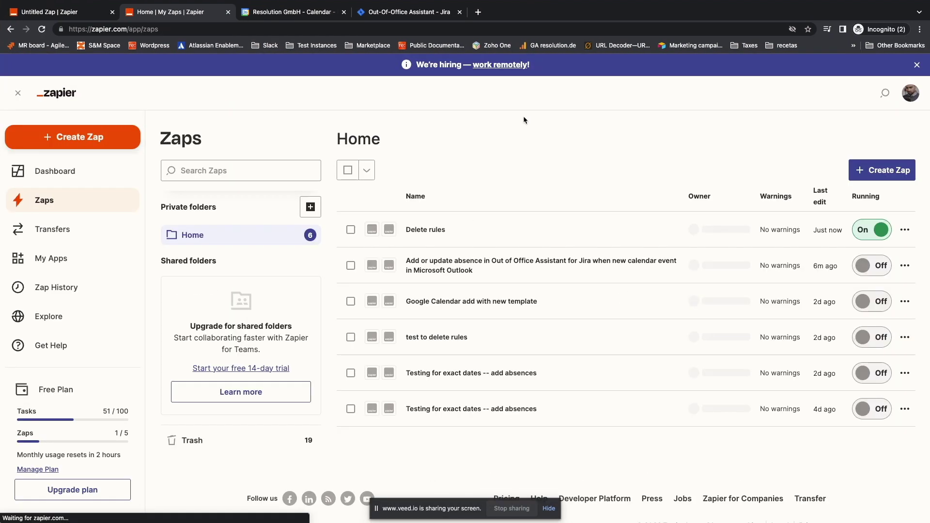
Step: Manually run the Delete rules Zap and close the three successful Delete Absence results
left_click(904, 230)
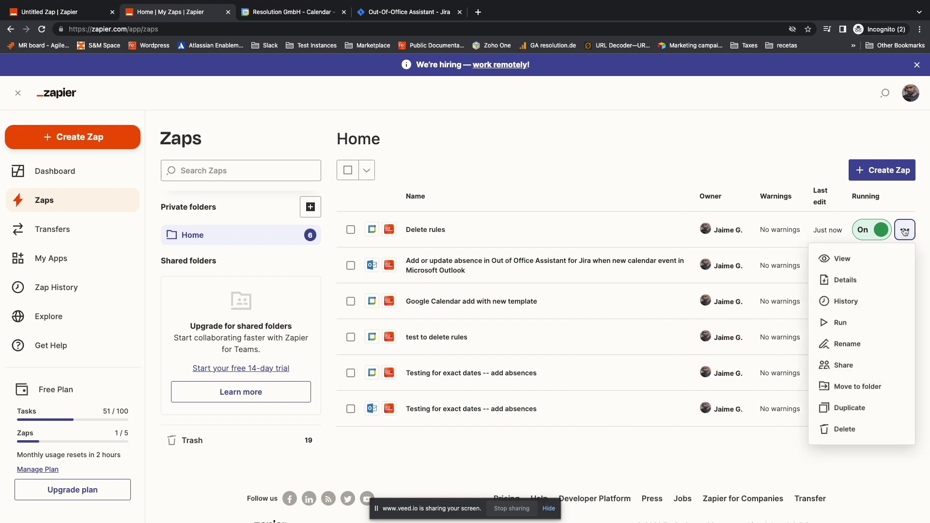
left_click(839, 324)
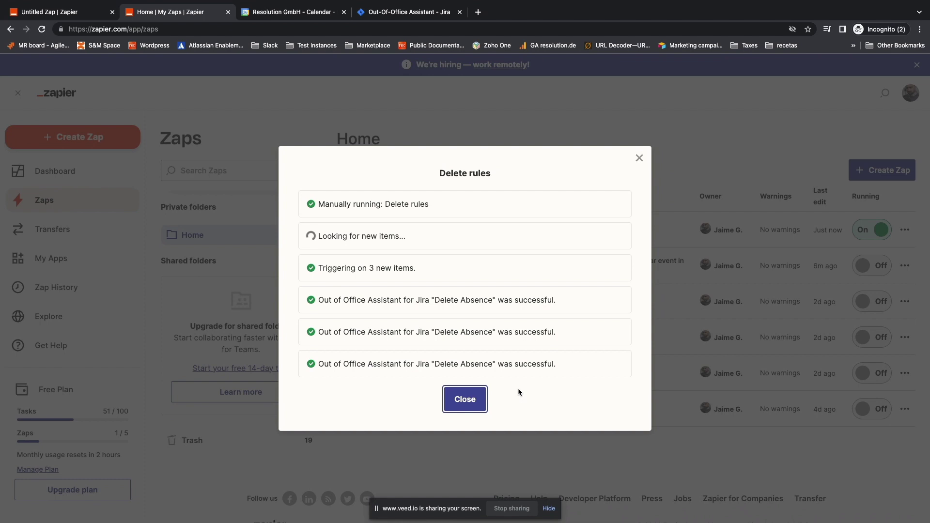
left_click(467, 399)
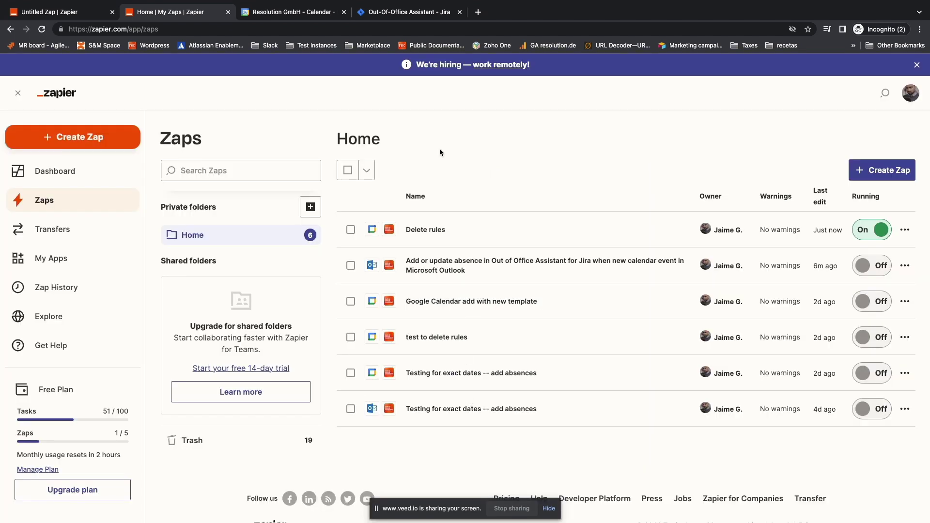
Step: Reload the Jira Out-Of-Office Rules page to confirm no active rules remain
left_click(396, 14)
left_click(42, 30)
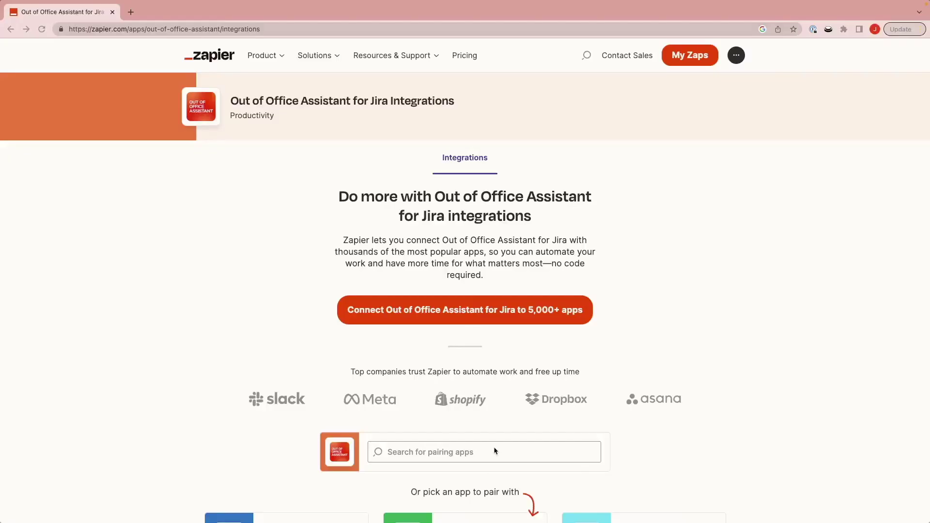
Step: Pair with Google Calendar and try the add-or-update Jira absences template Zap
left_click(493, 446)
type("google")
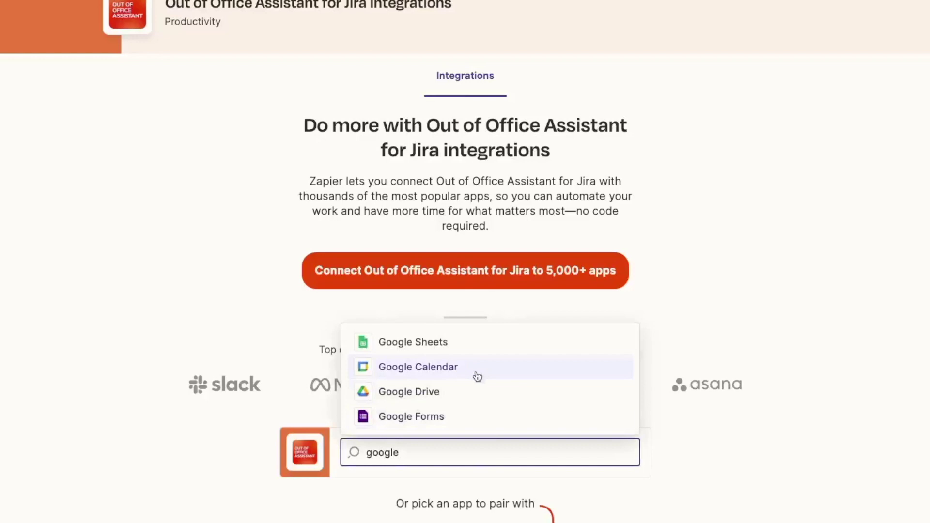
left_click(475, 369)
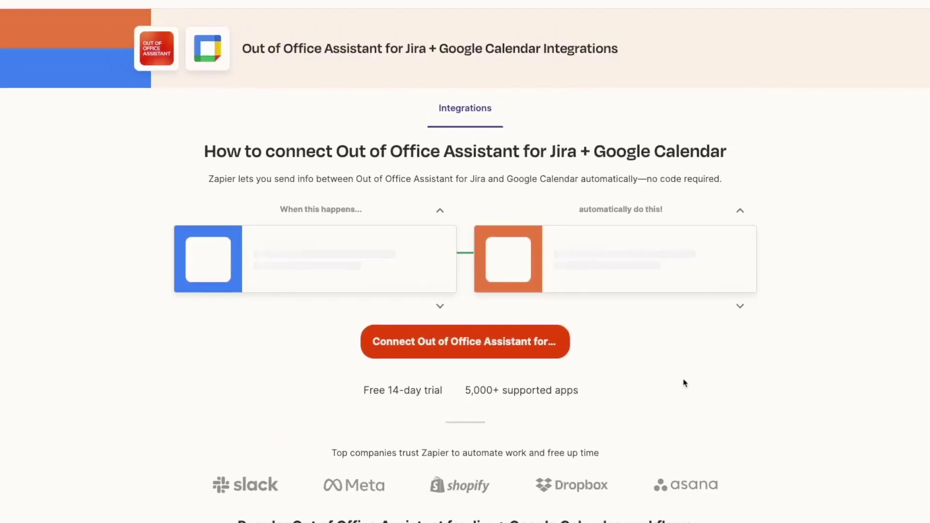
scroll(653, 391, "down", 3)
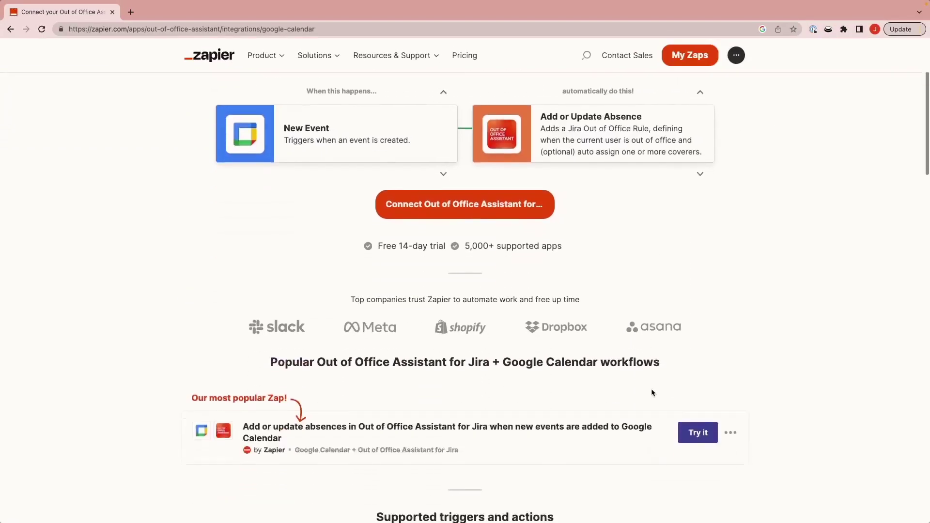
scroll(652, 392, "down", 2)
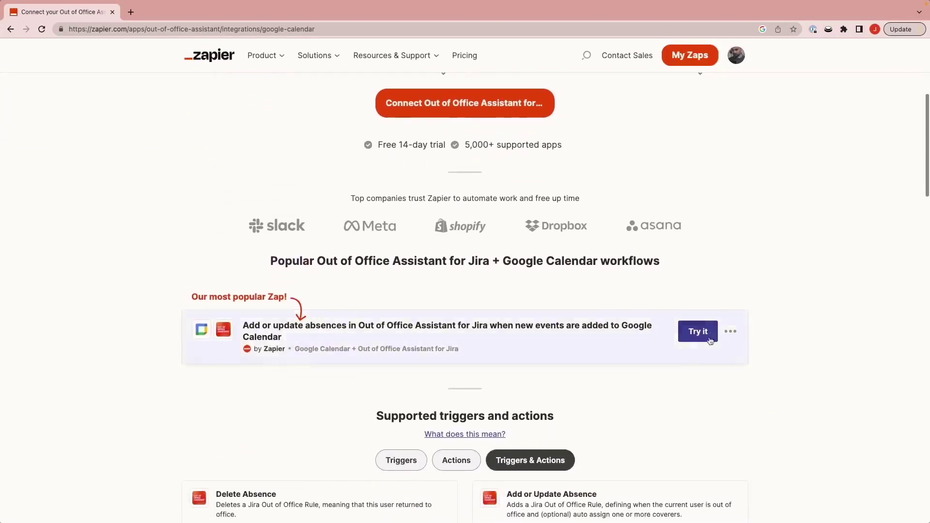
left_click(701, 334)
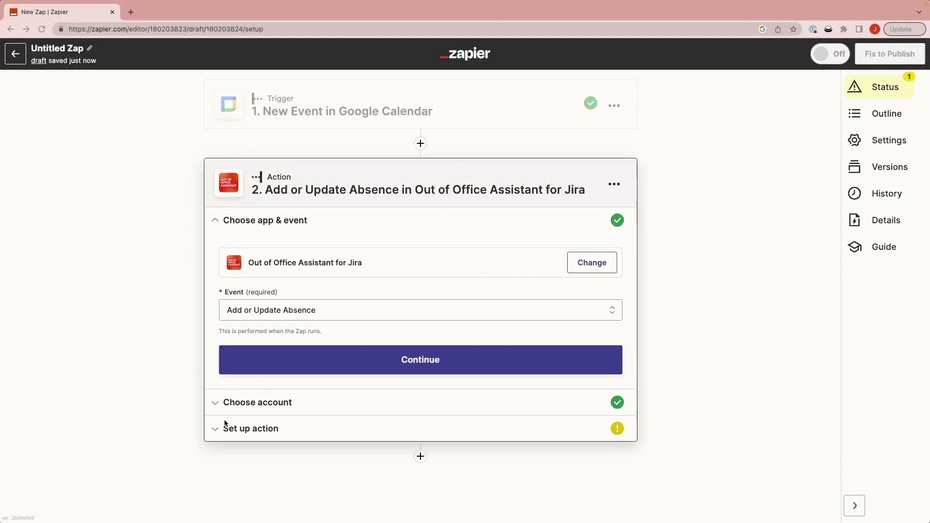
Step: Set the absence action's project to All Projects and continue to its test
left_click(220, 427)
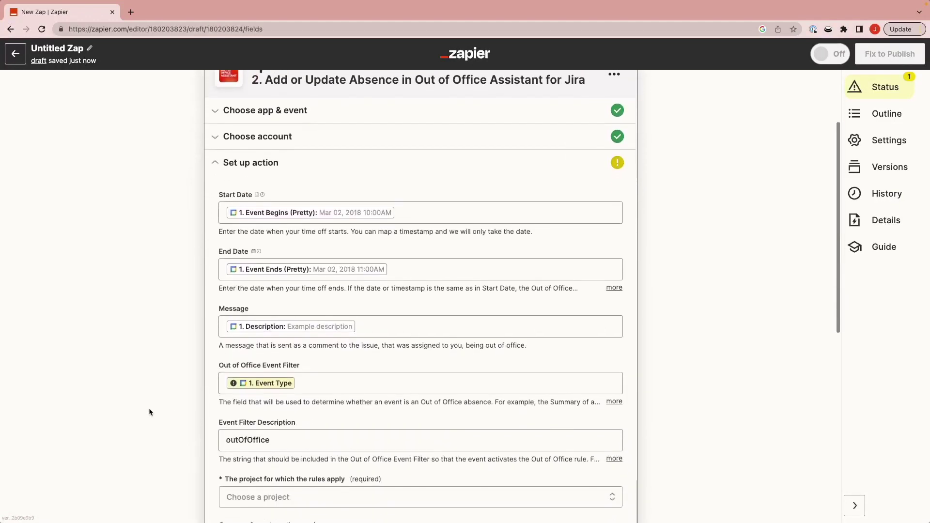
scroll(149, 412, "down", 3)
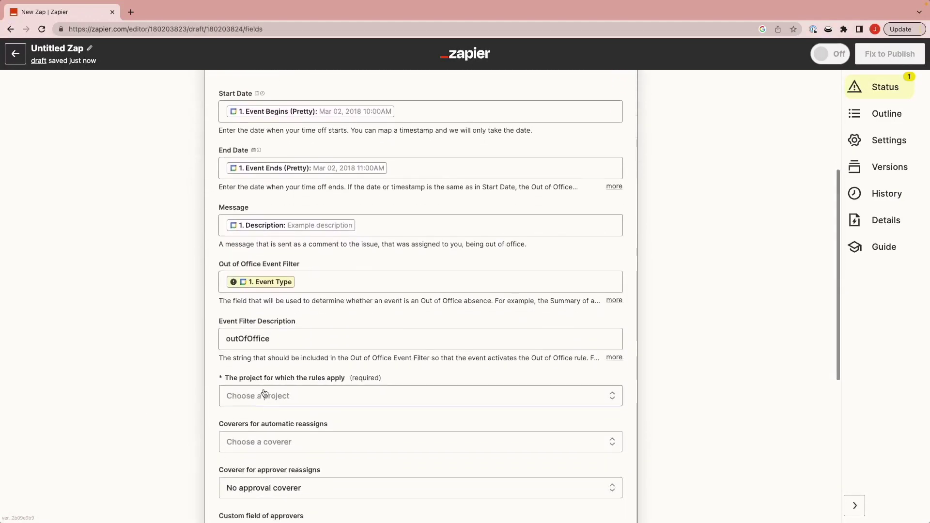
left_click(264, 394)
left_click(249, 500)
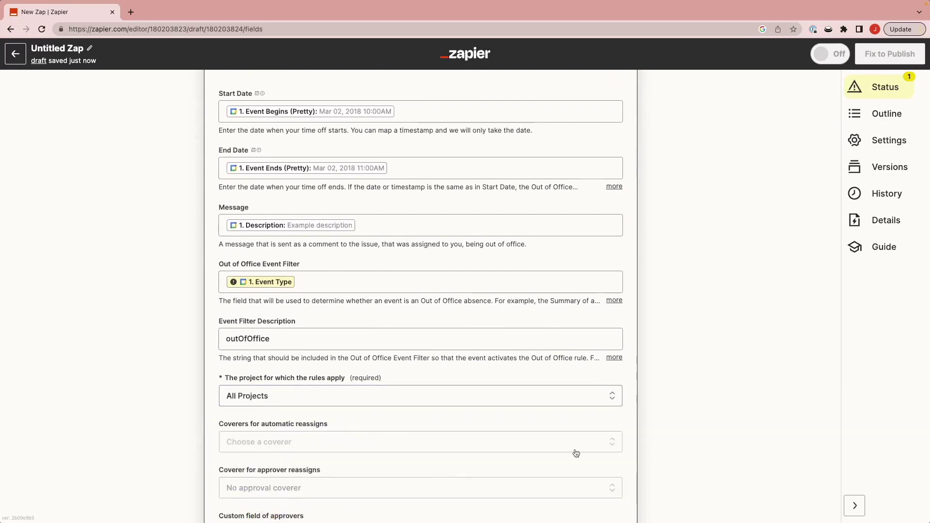
scroll(690, 423, "down", 8)
left_click(358, 411)
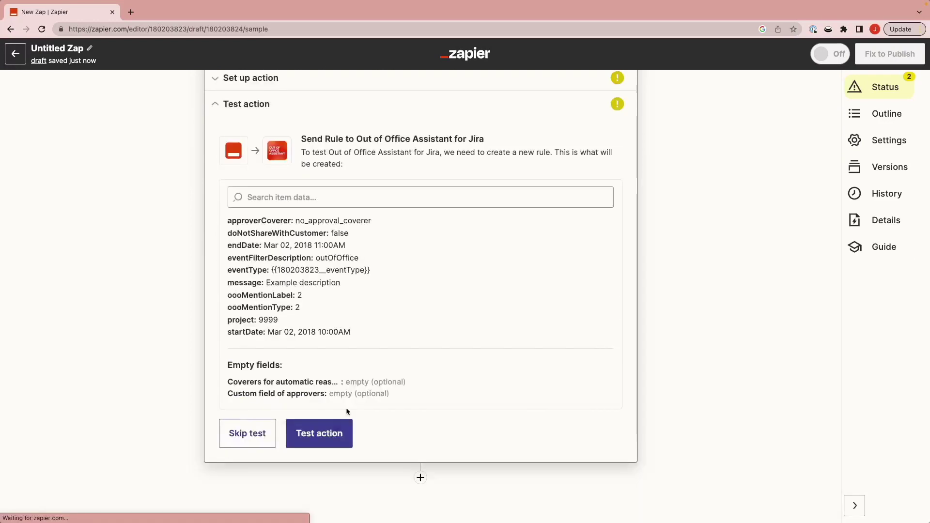